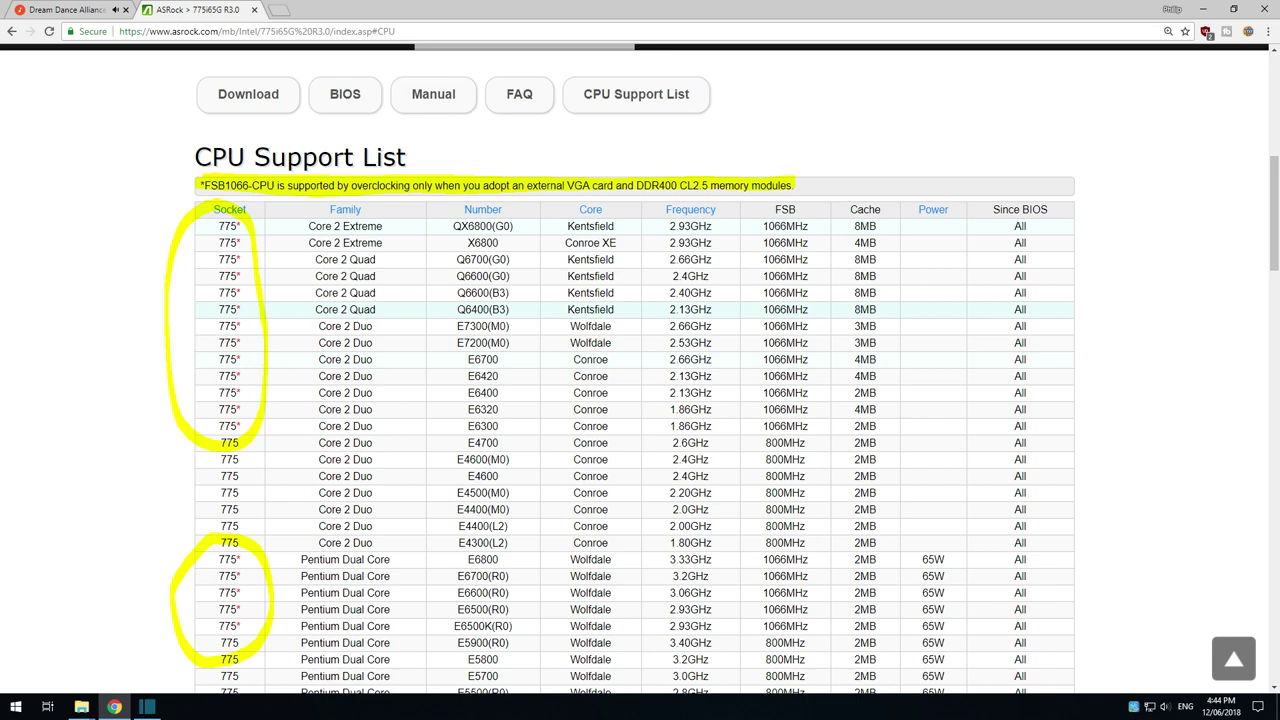
Step: Scroll the 775i65G R3.0 CPU support list down to the Pentium Dual Core E5800 entry
scroll(640, 400, down, 4)
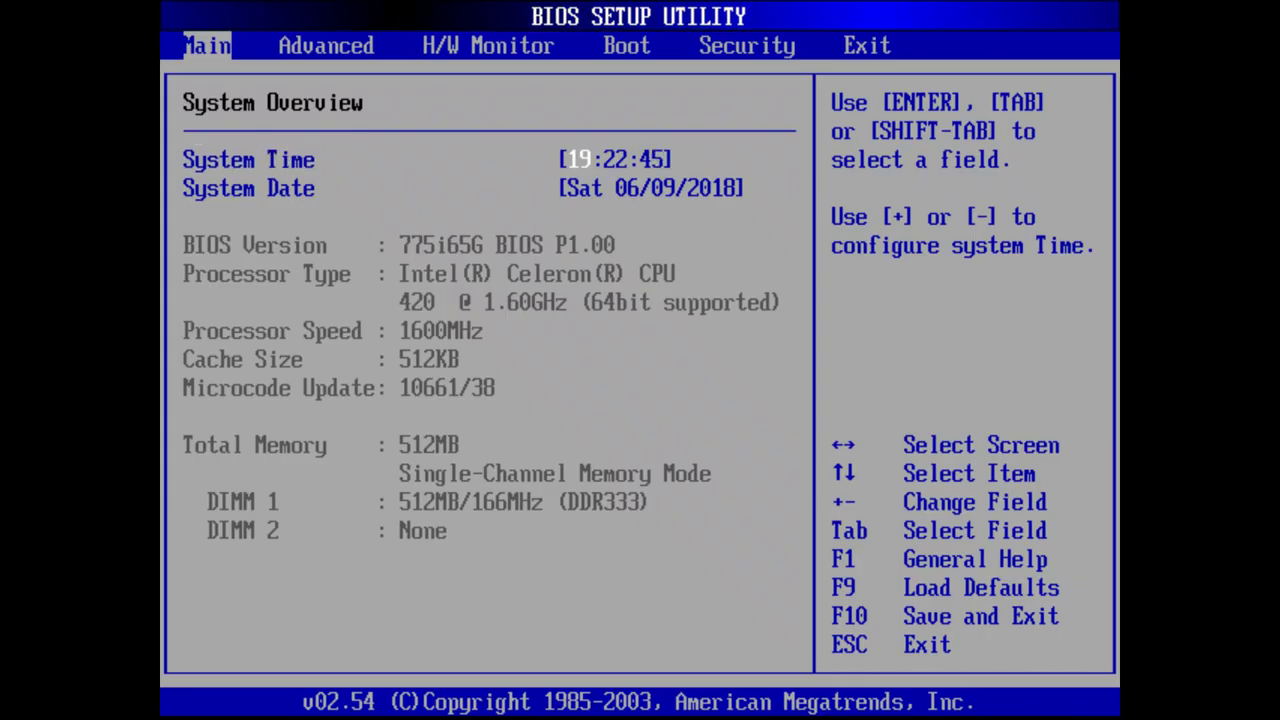
key(Down)
Step: Review CPU Configuration (Host Frequency, Boot Failure Guard, Enhanced Halt, Thermal Throttling, No-Execute) without changing anything
key(Up)
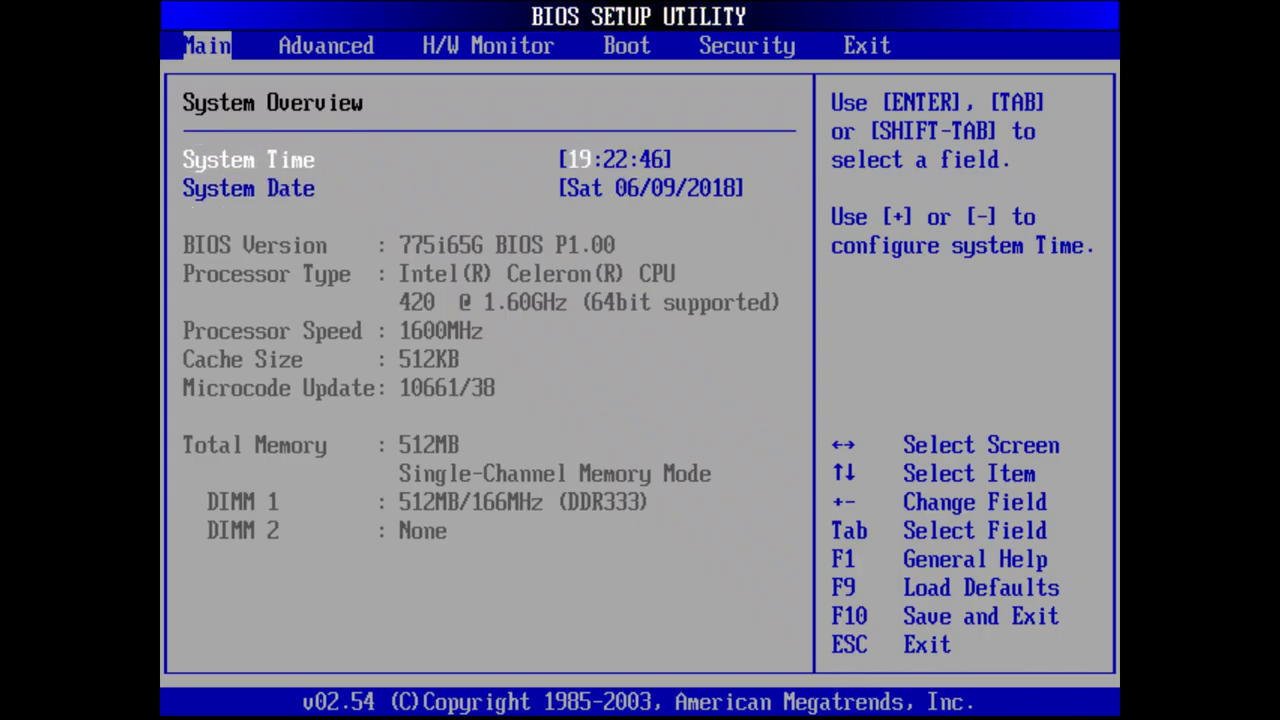
key(Right)
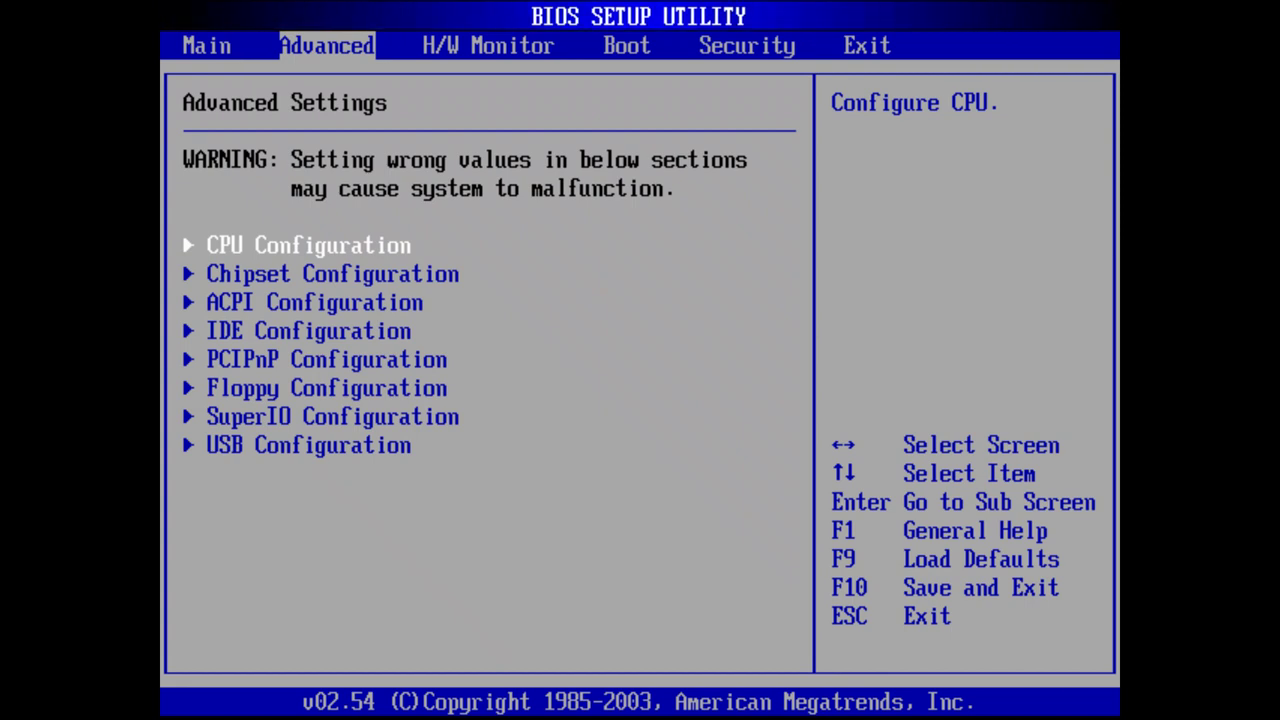
key(Return)
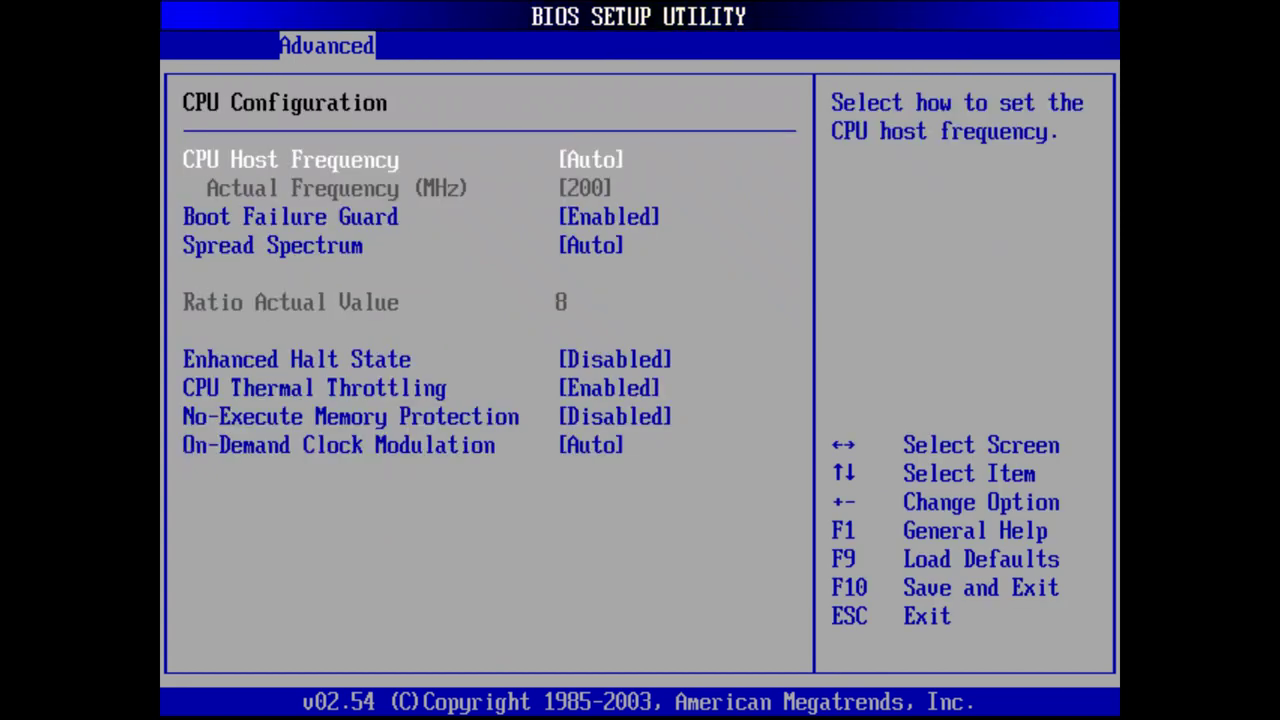
key(Down)
key(Up)
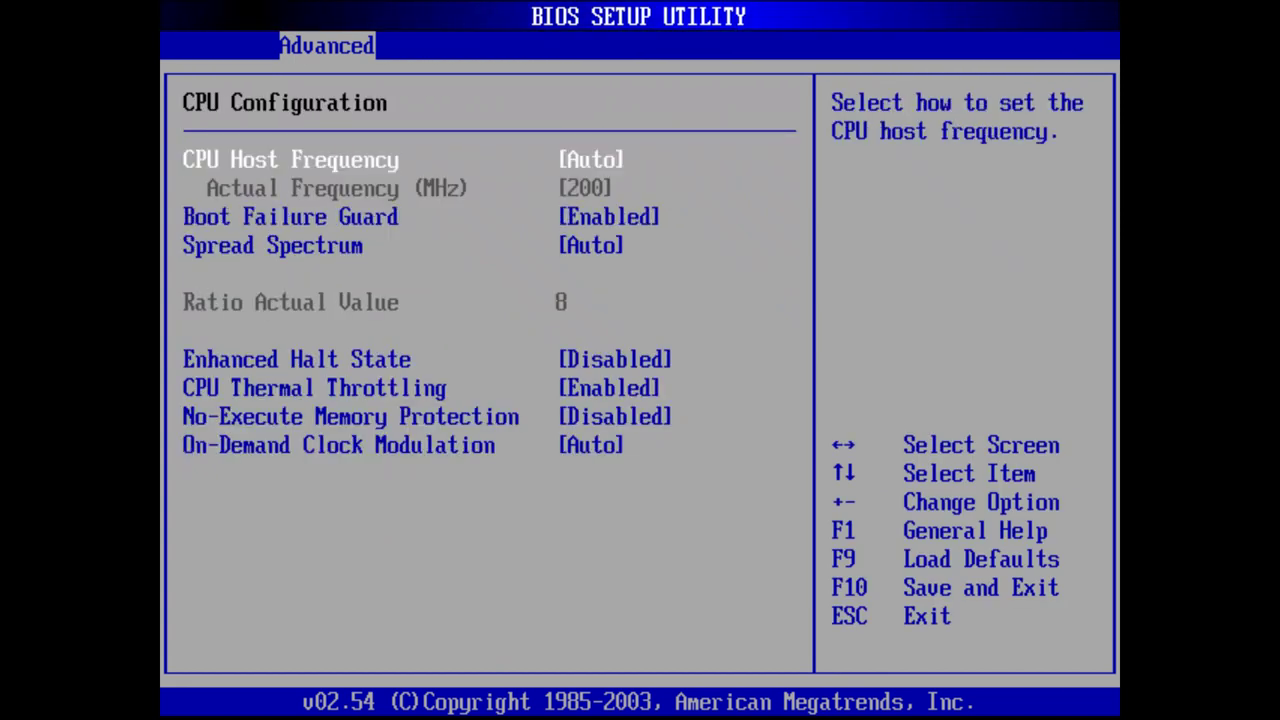
key(Down)
key(Up)
key(Down)
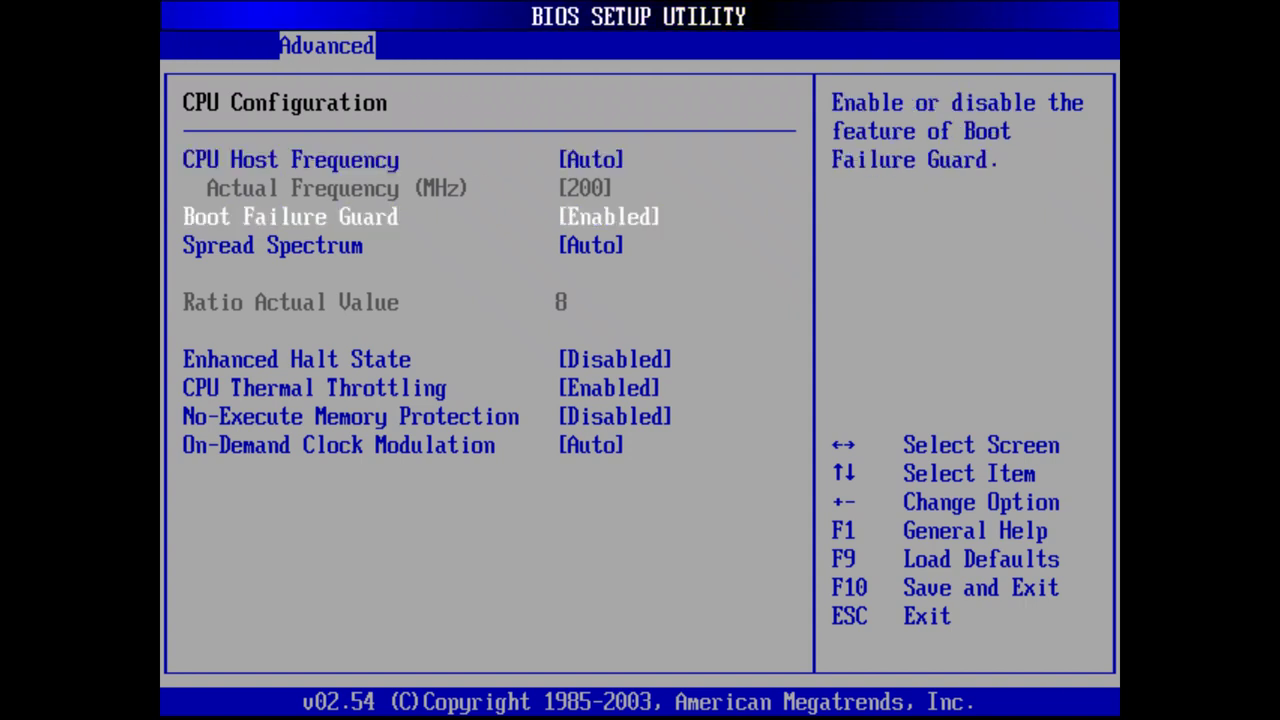
key(Down)
key(Down)
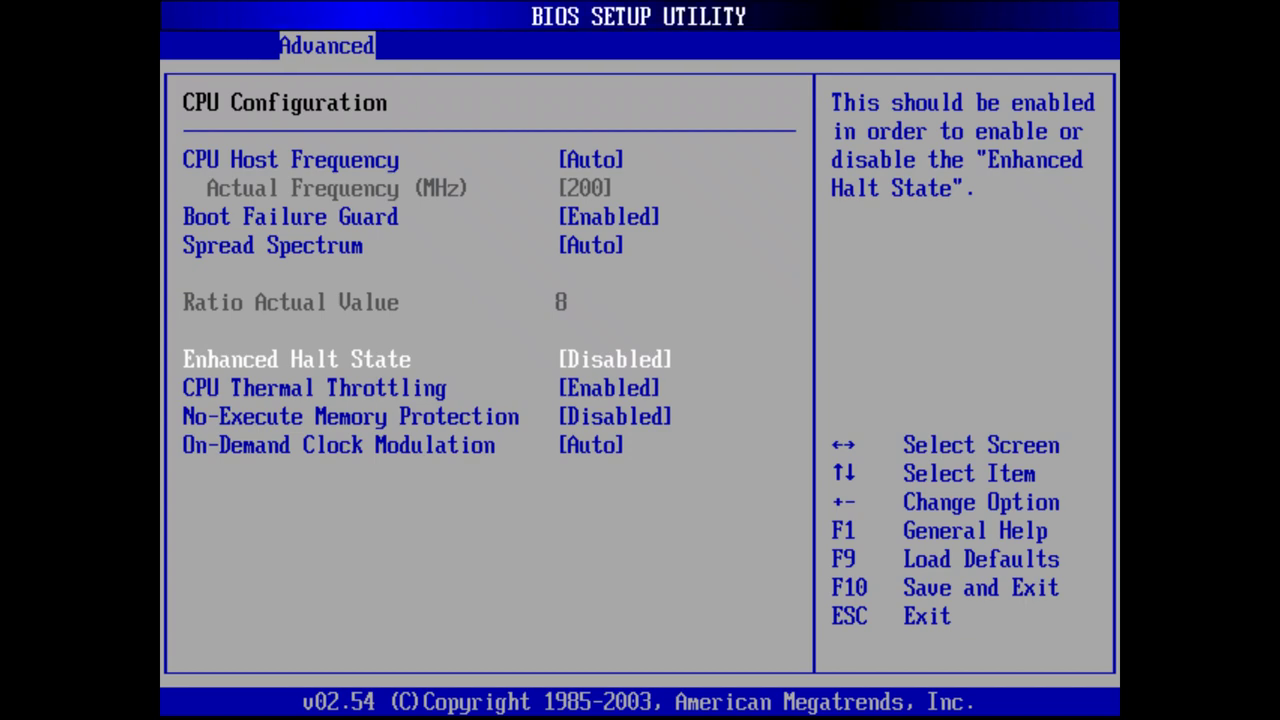
key(Down)
key(Down)
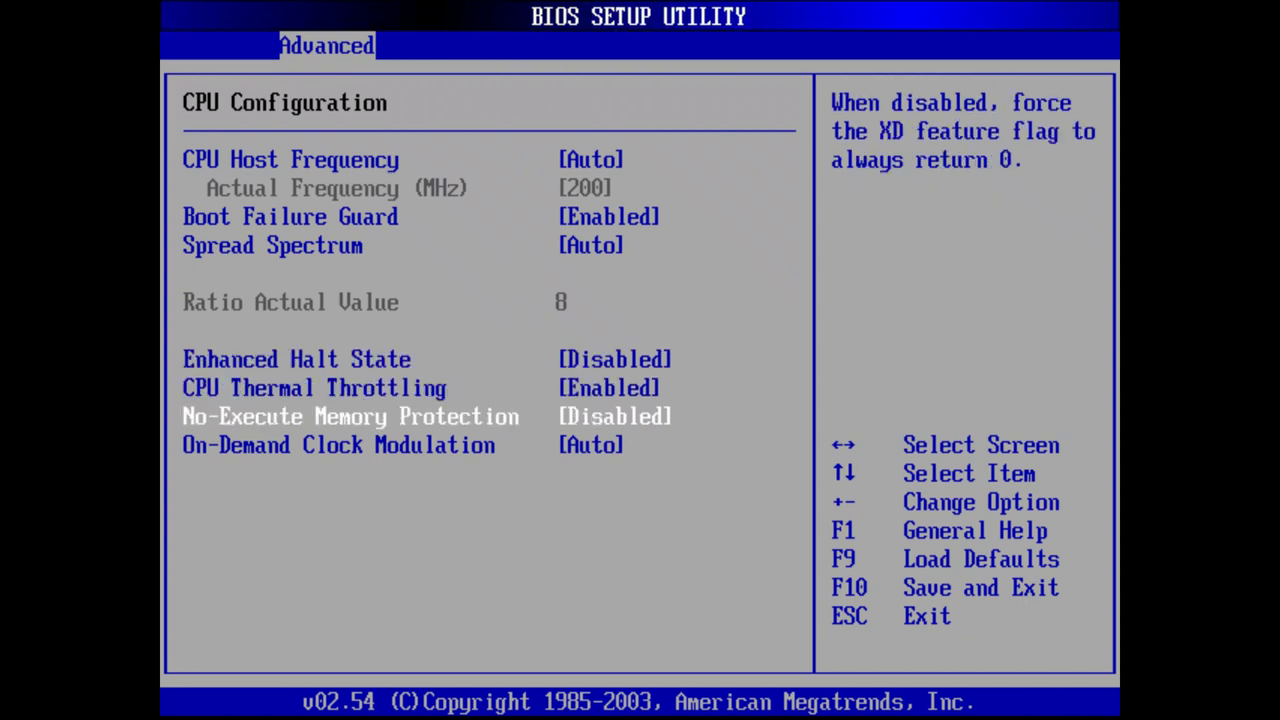
key(Down)
key(Escape)
key(Down)
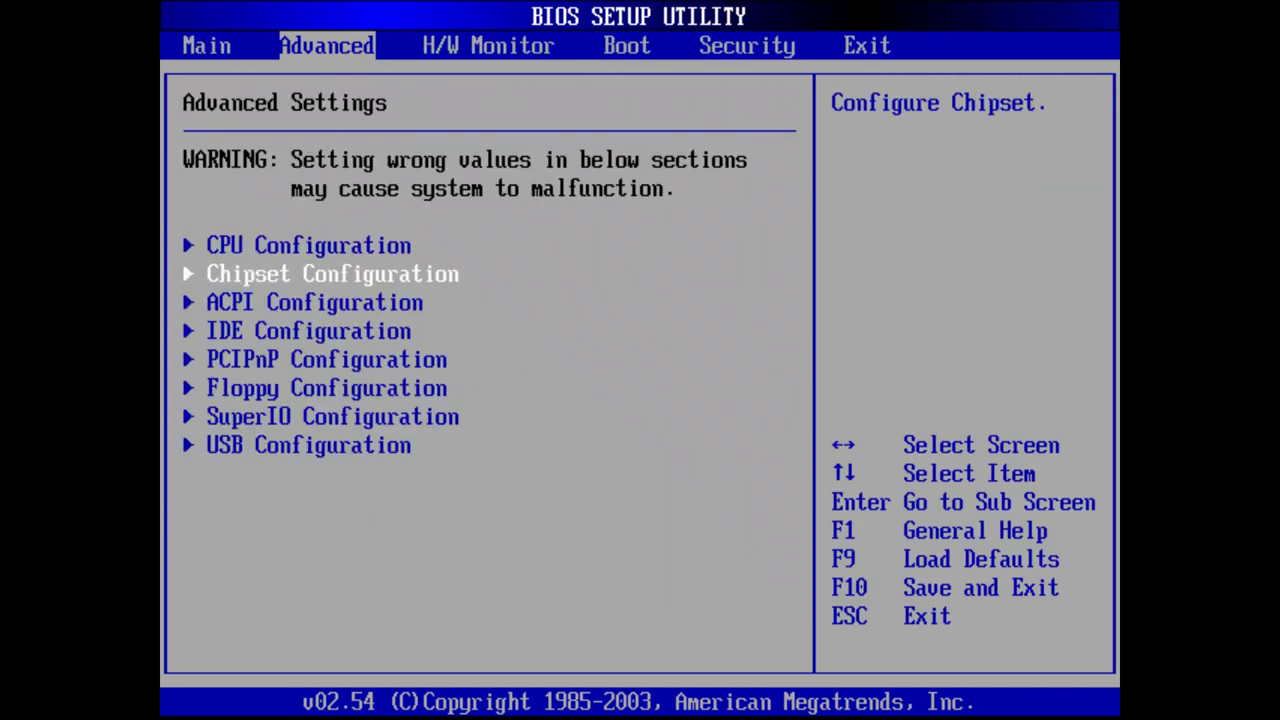
Step: In Chipset Configuration, leave DRAM Frequency on Auto and enable Configure DRAM Timing by SPD
key(Return)
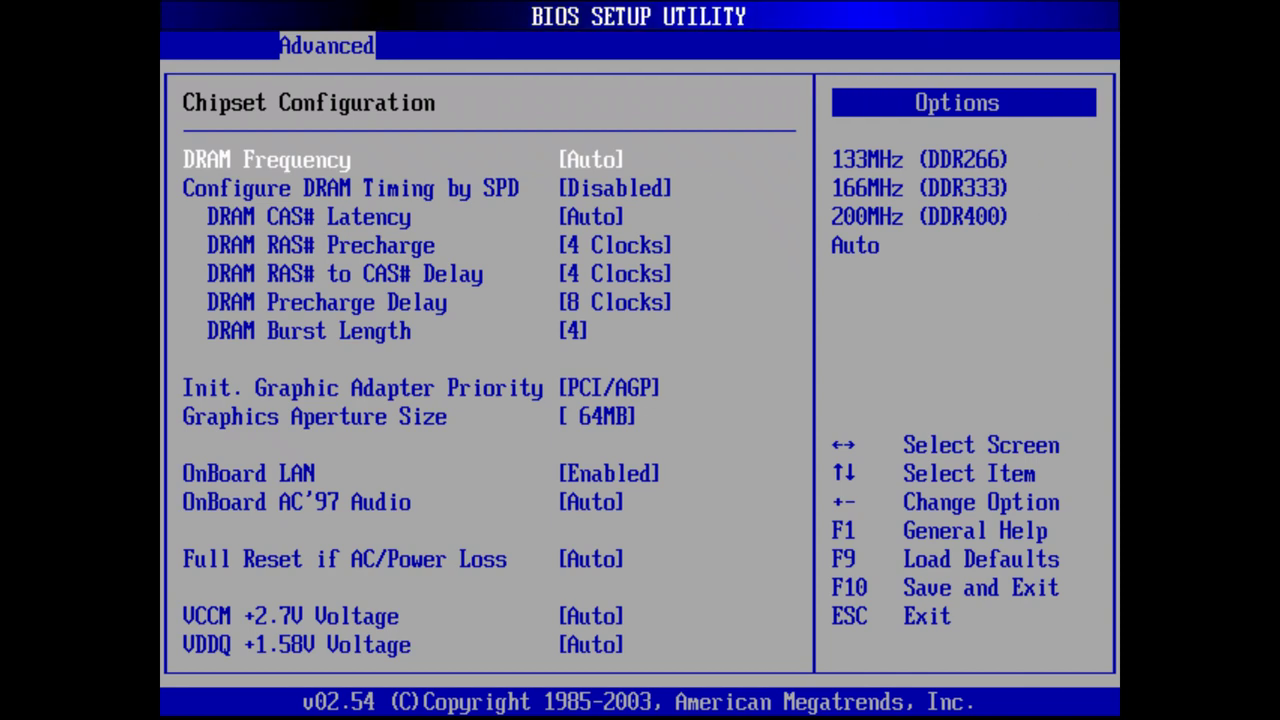
key(Return)
key(Up)
key(Up)
key(Up)
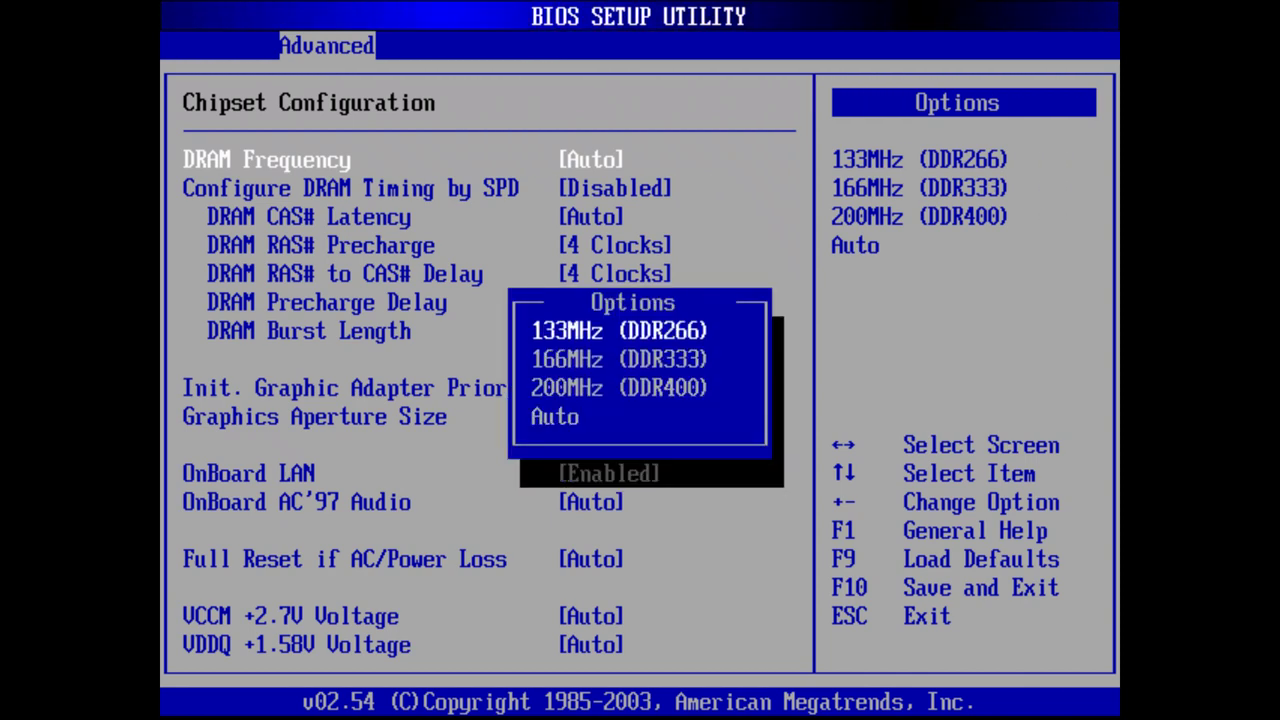
key(Down)
key(Down)
key(Down)
key(Return)
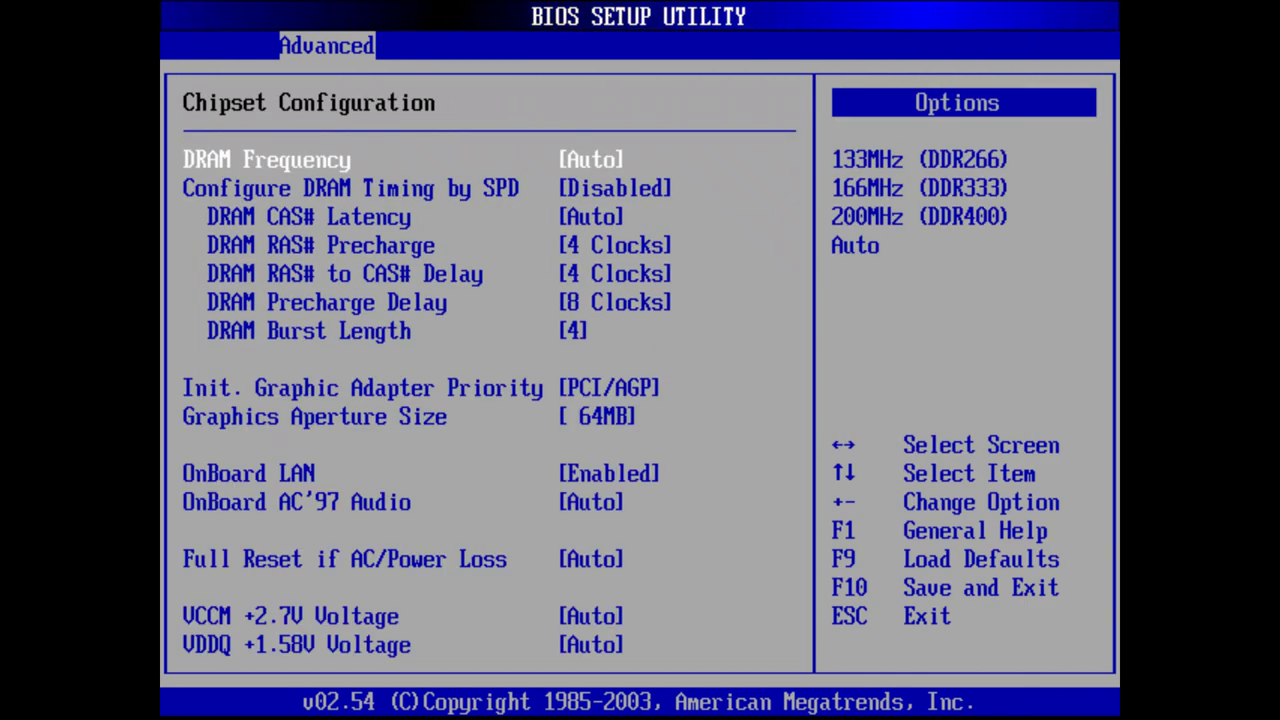
key(Down)
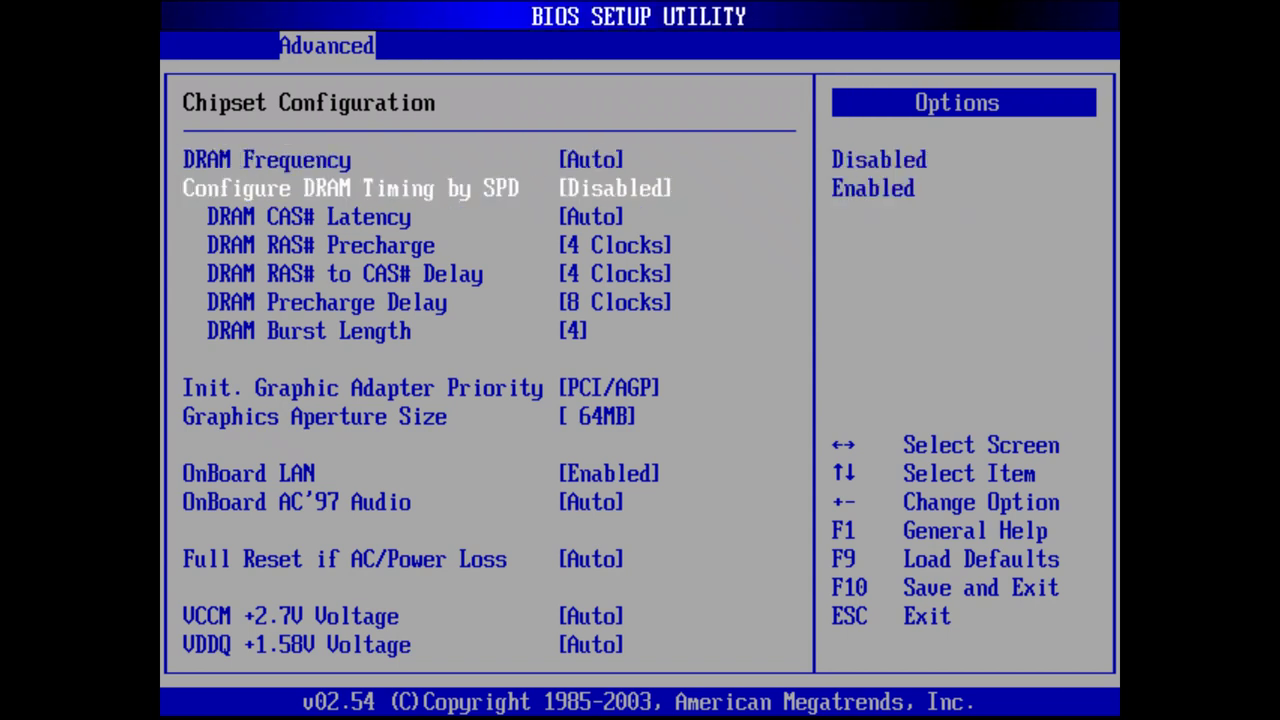
key(Up)
key(Up)
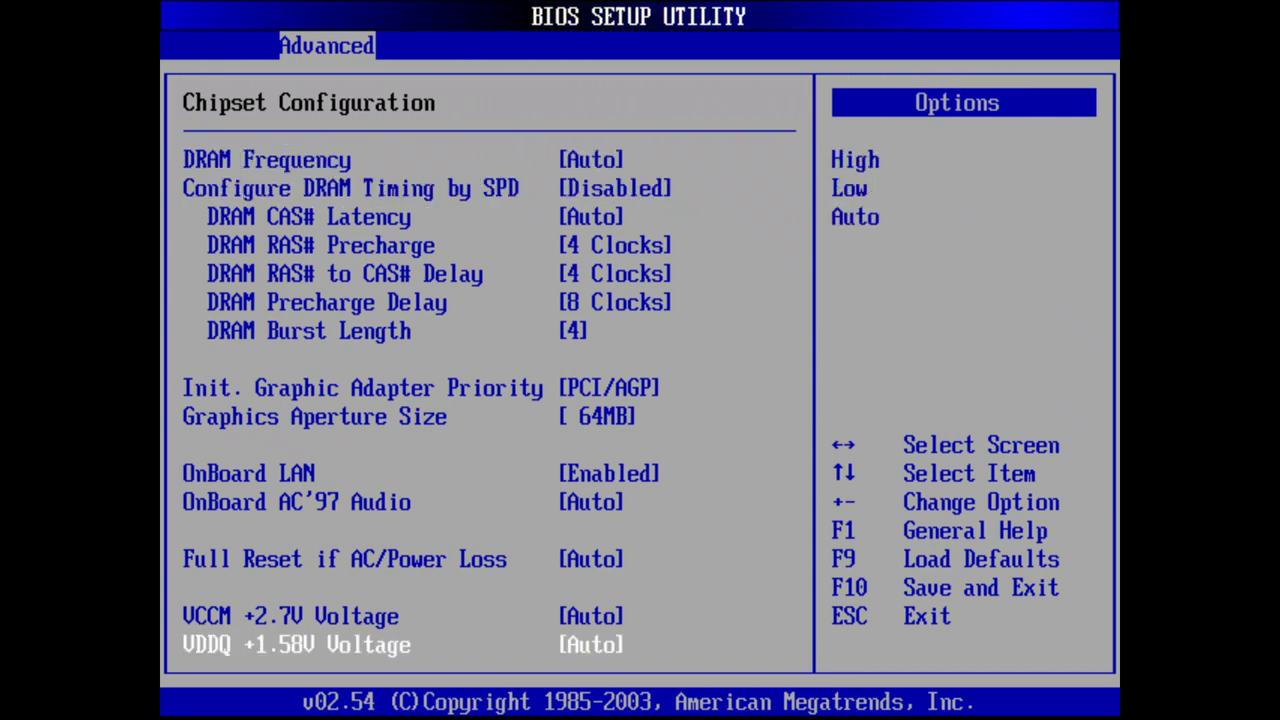
key(Up)
key(Up)
key(Up)
key(Up)
key(Up)
key(Up)
key(Up)
key(Up)
key(Up)
key(Up)
key(Up)
key(Up)
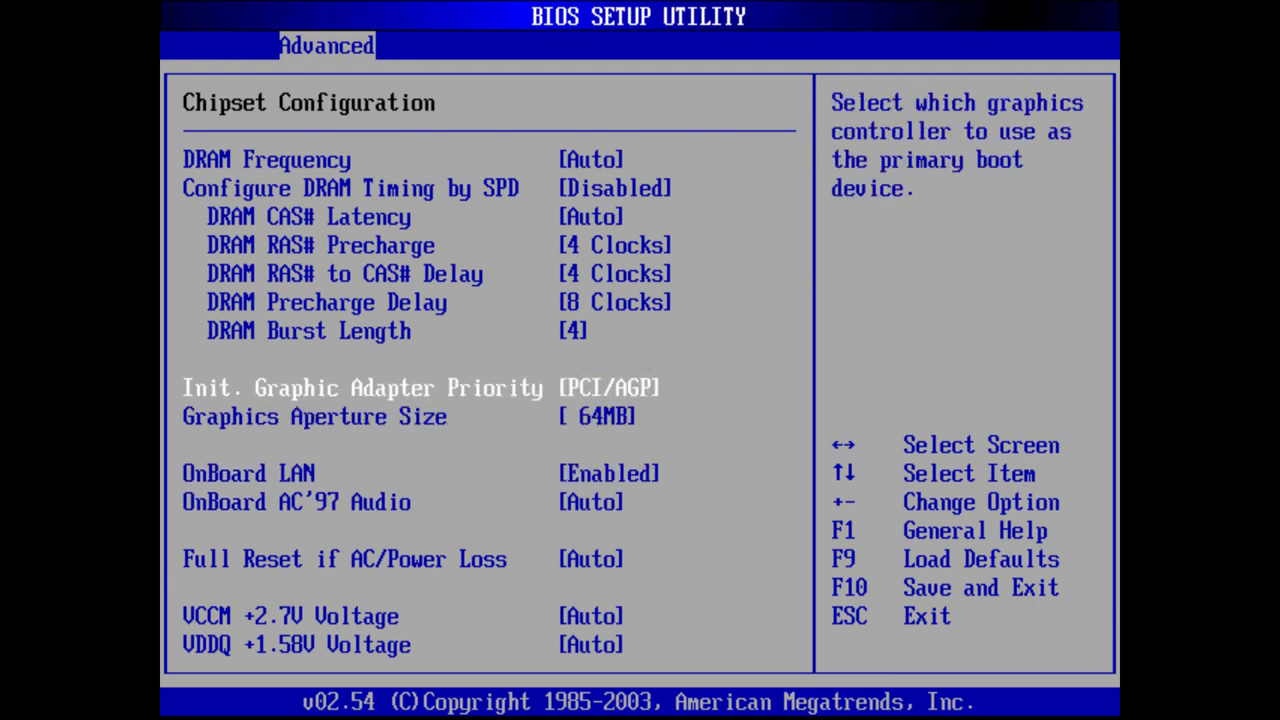
key(Return)
key(Down)
key(Return)
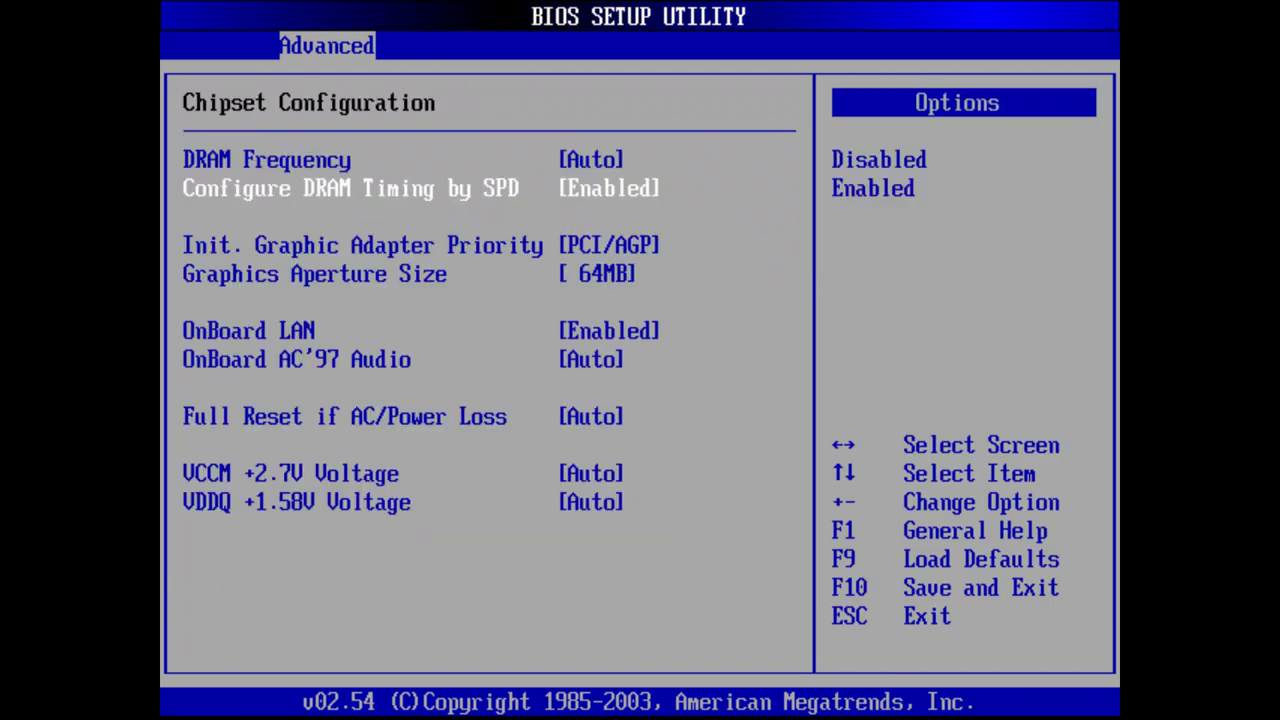
Step: Set Init. Graphic Adapter Priority to AGP/PCI
key(Down)
key(Return)
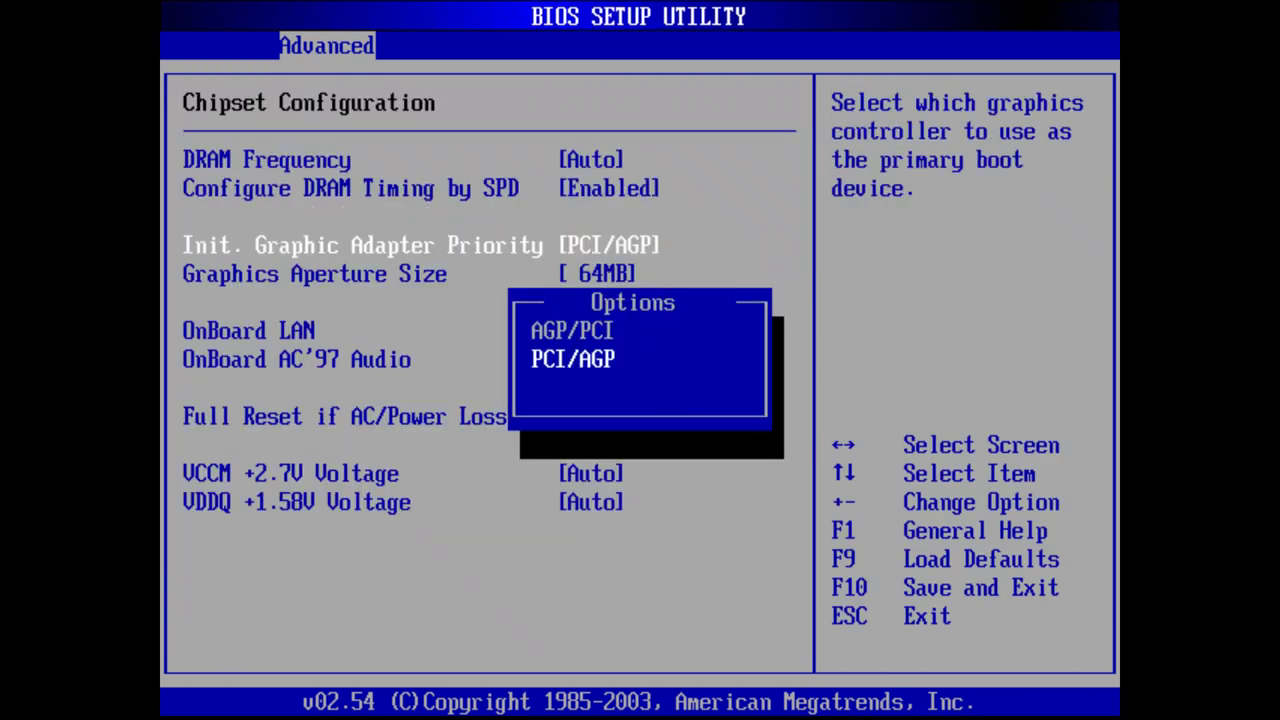
key(Up)
key(Return)
key(Down)
Step: Set OnBoard LAN and OnBoard AC'97 Audio to Disabled
key(Down)
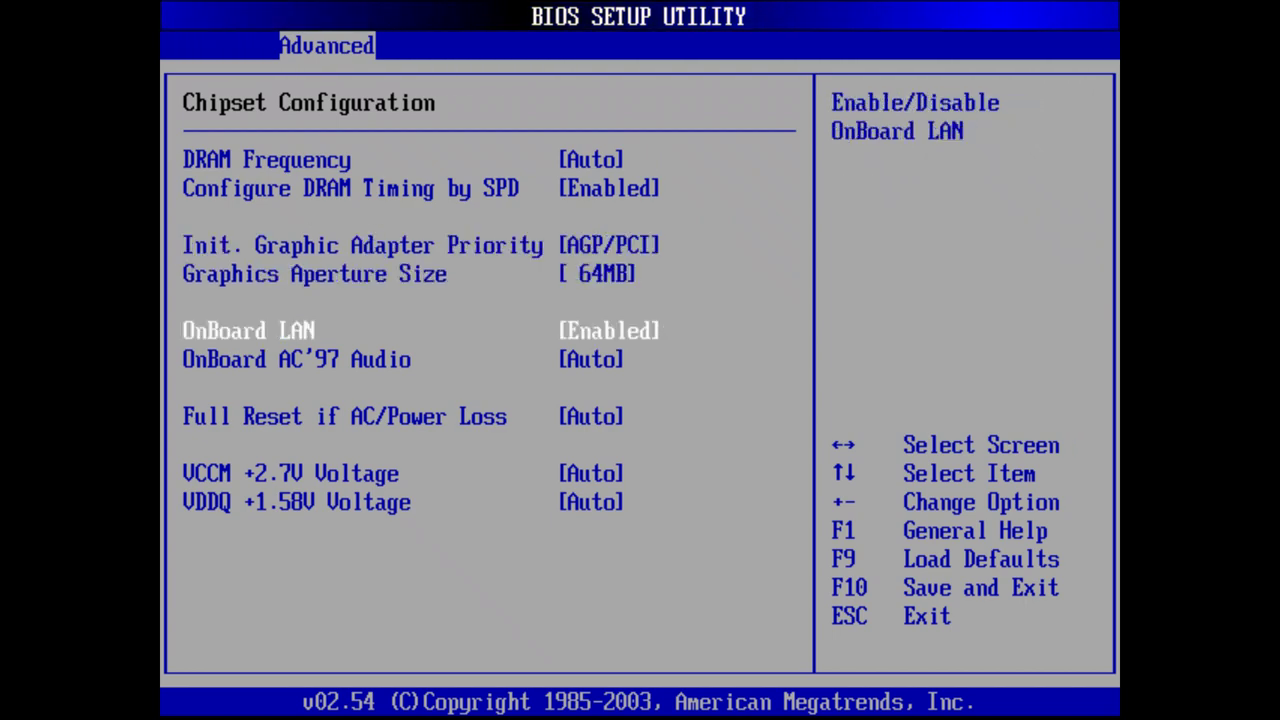
key(Return)
key(Down)
key(Return)
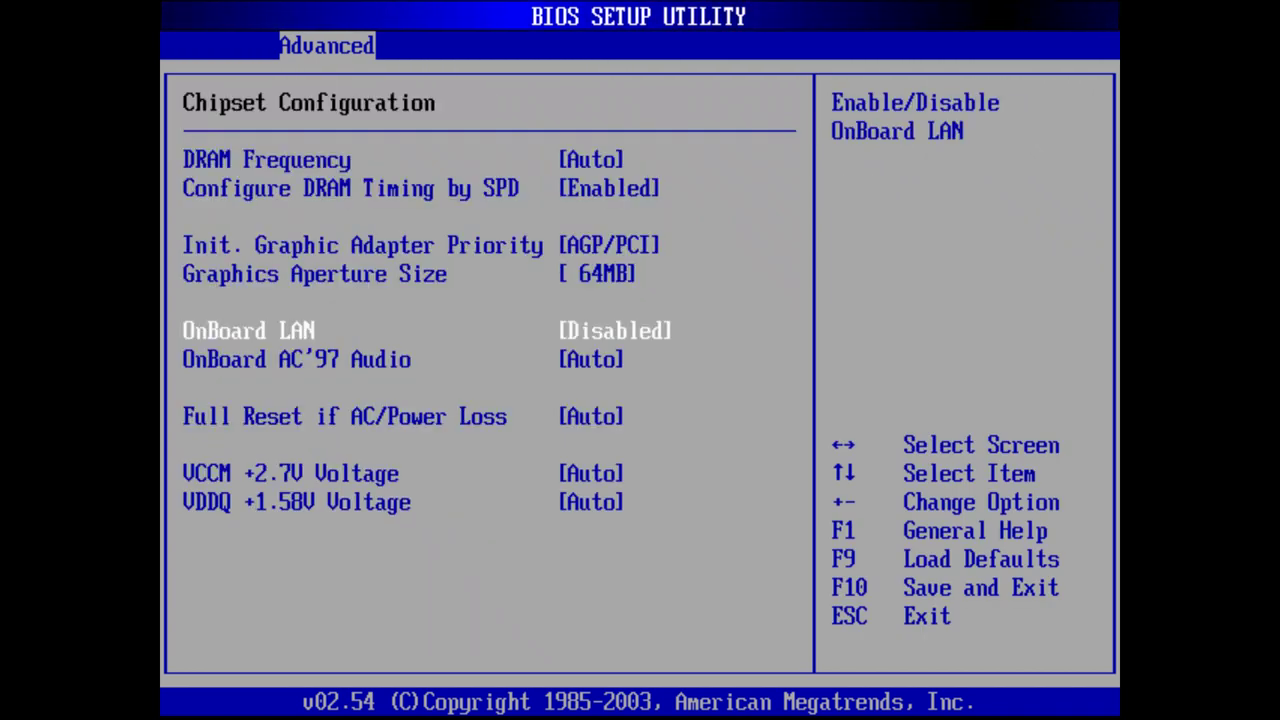
key(Down)
key(Return)
key(Down)
key(Down)
key(Return)
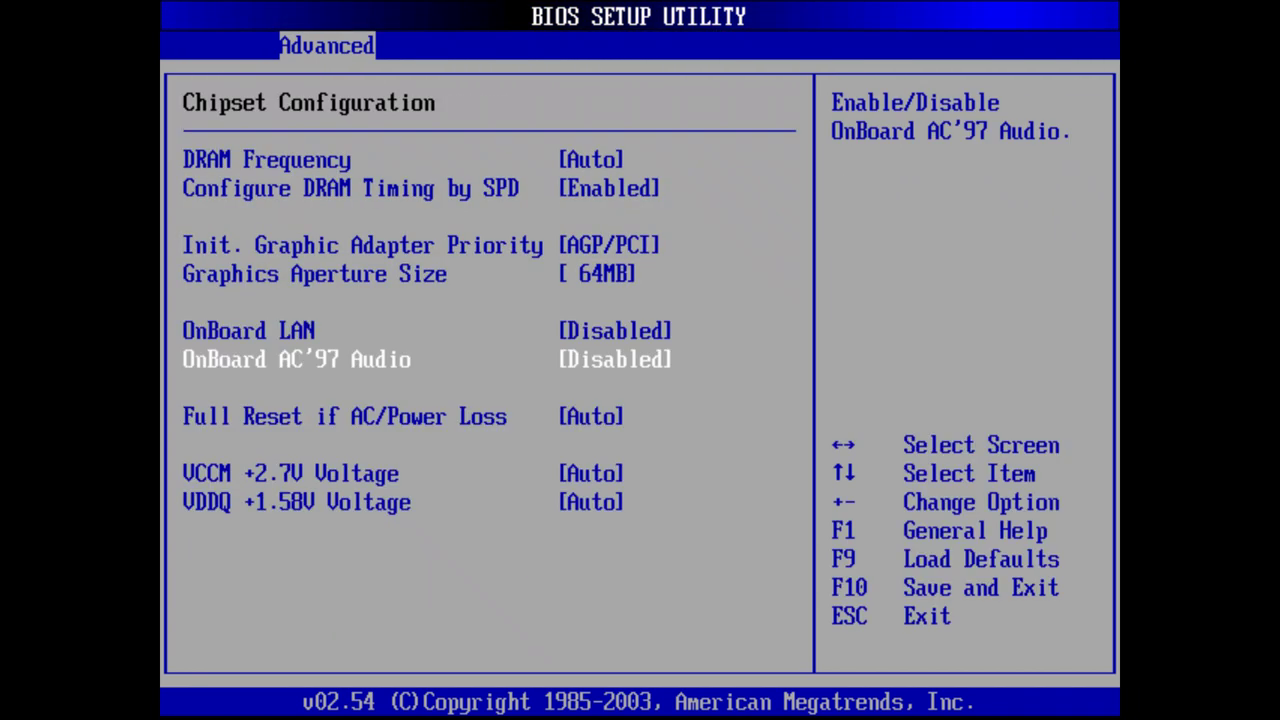
key(Down)
key(Down)
key(Down)
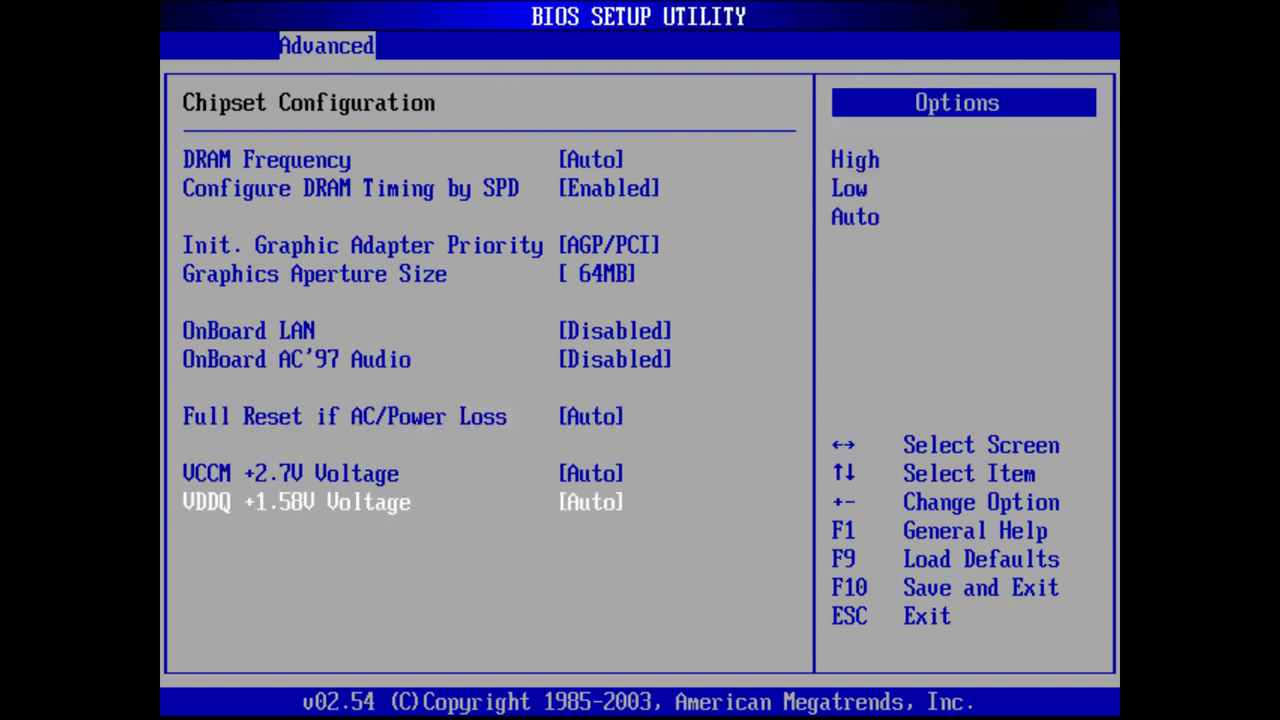
Step: Leave the VCCM voltage on Auto and go to the ACPI Configuration page
key(Up)
key(Return)
key(Escape)
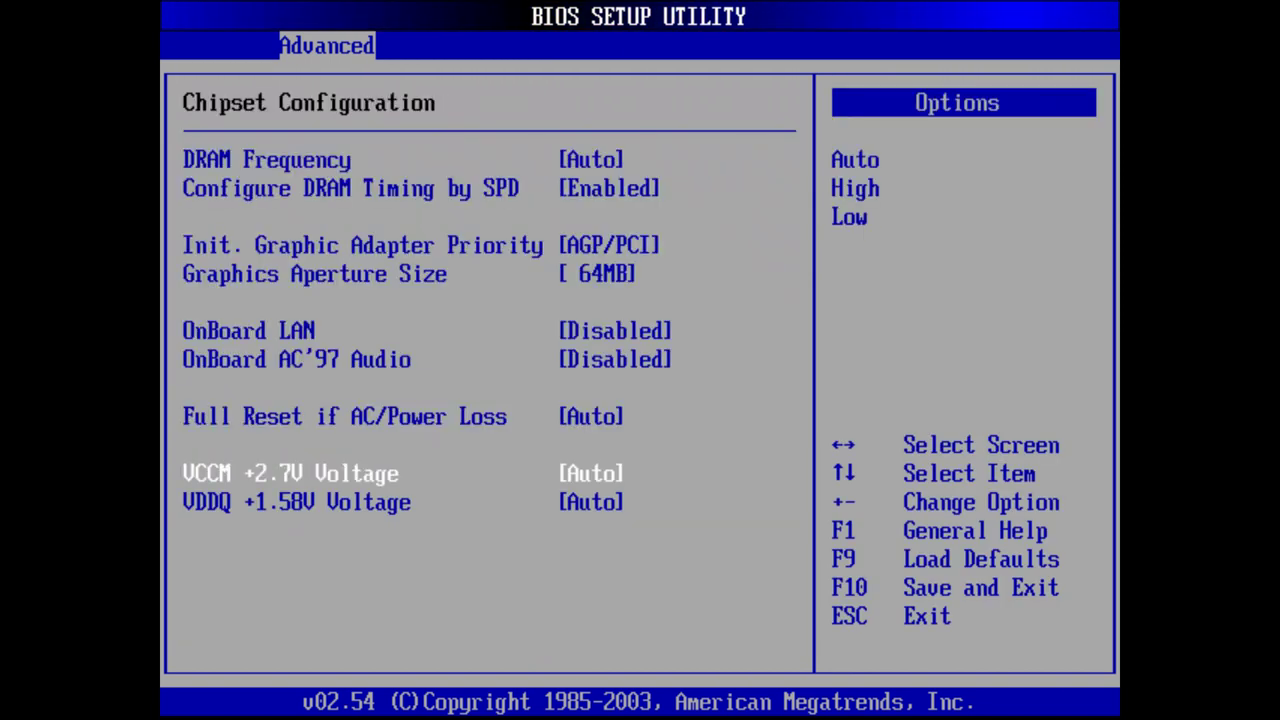
key(Down)
key(Up)
key(Down)
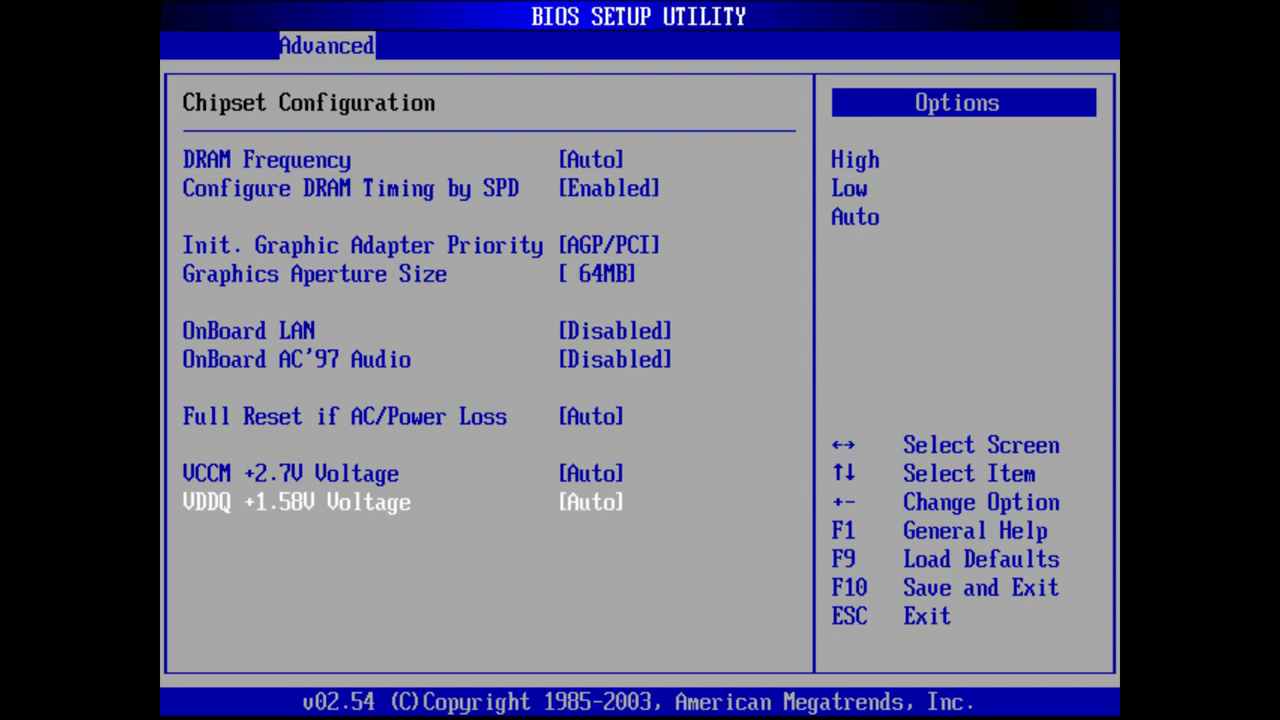
key(Escape)
key(Down)
key(Return)
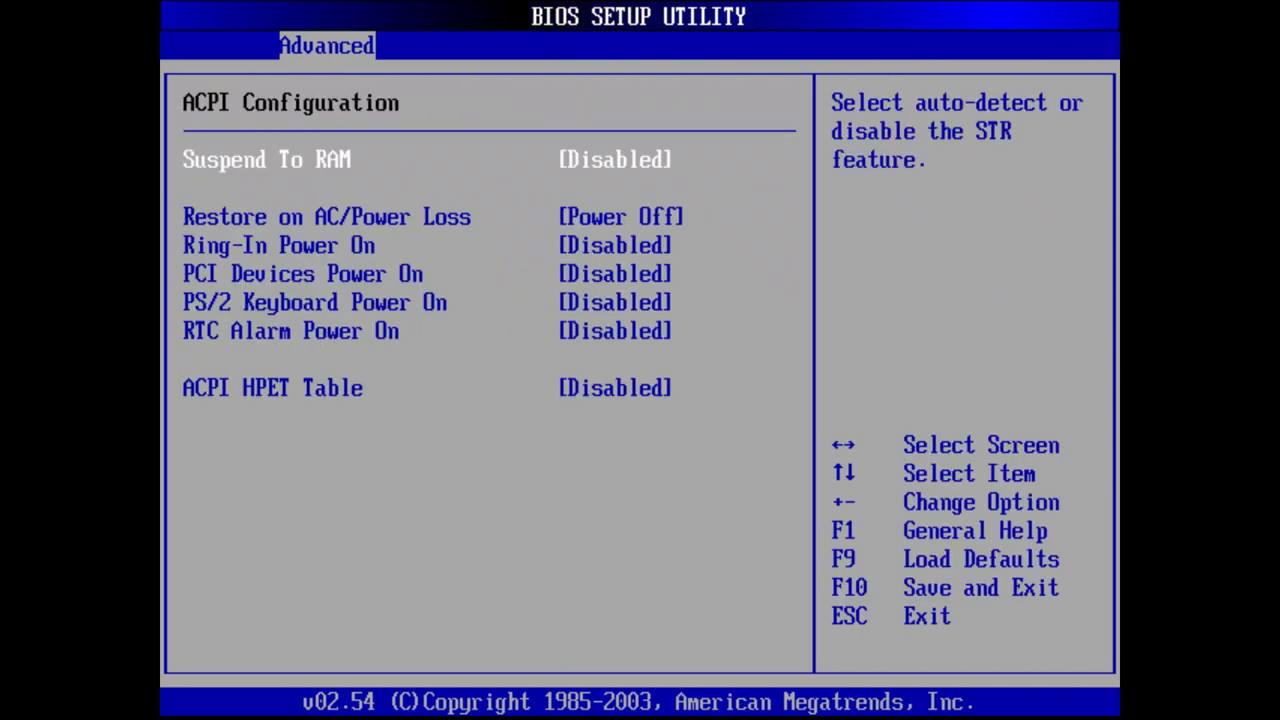
Step: Check the ACPI HPET Table setting without changing it and return to Advanced Settings
key(Down)
key(Down)
key(Down)
key(Down)
key(Down)
key(Down)
key(Return)
key(Escape)
key(Escape)
Step: In IDE Configuration, set Onboard IDE Operate Mode to Compatible Mode and Combined Mode to SATA + Sec IDE
key(Down)
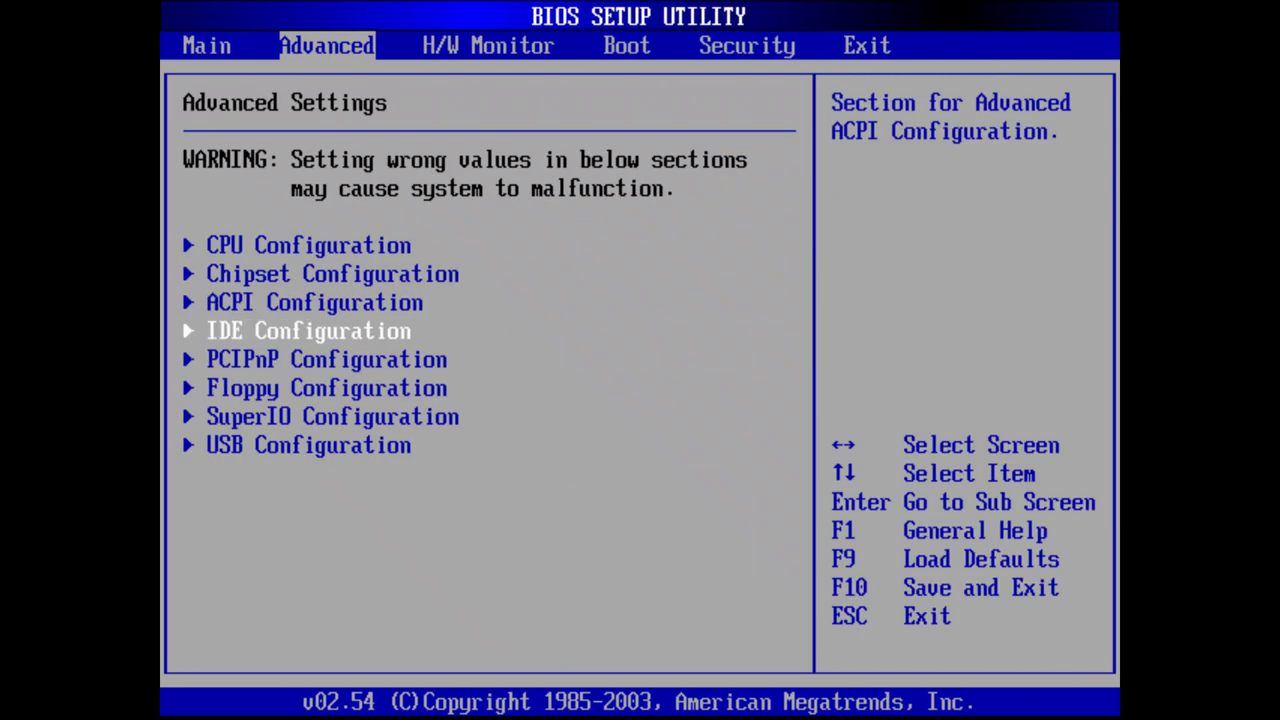
key(Return)
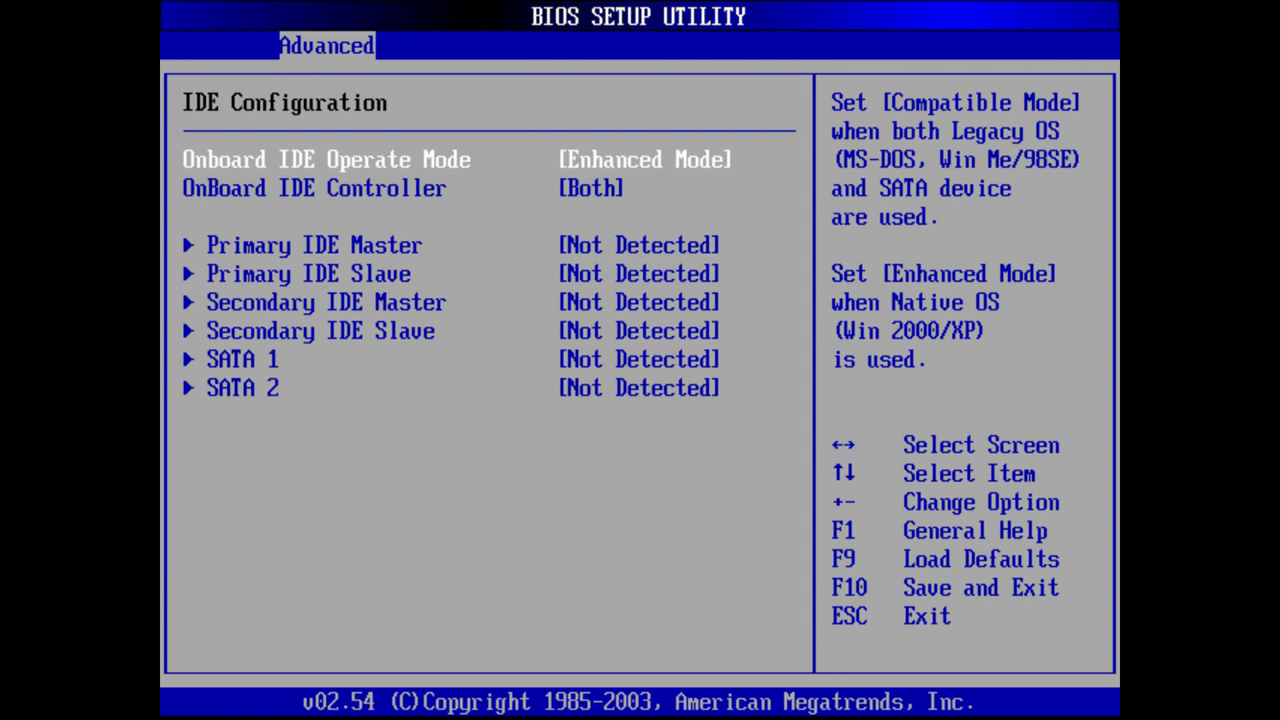
key(Return)
key(Down)
key(Return)
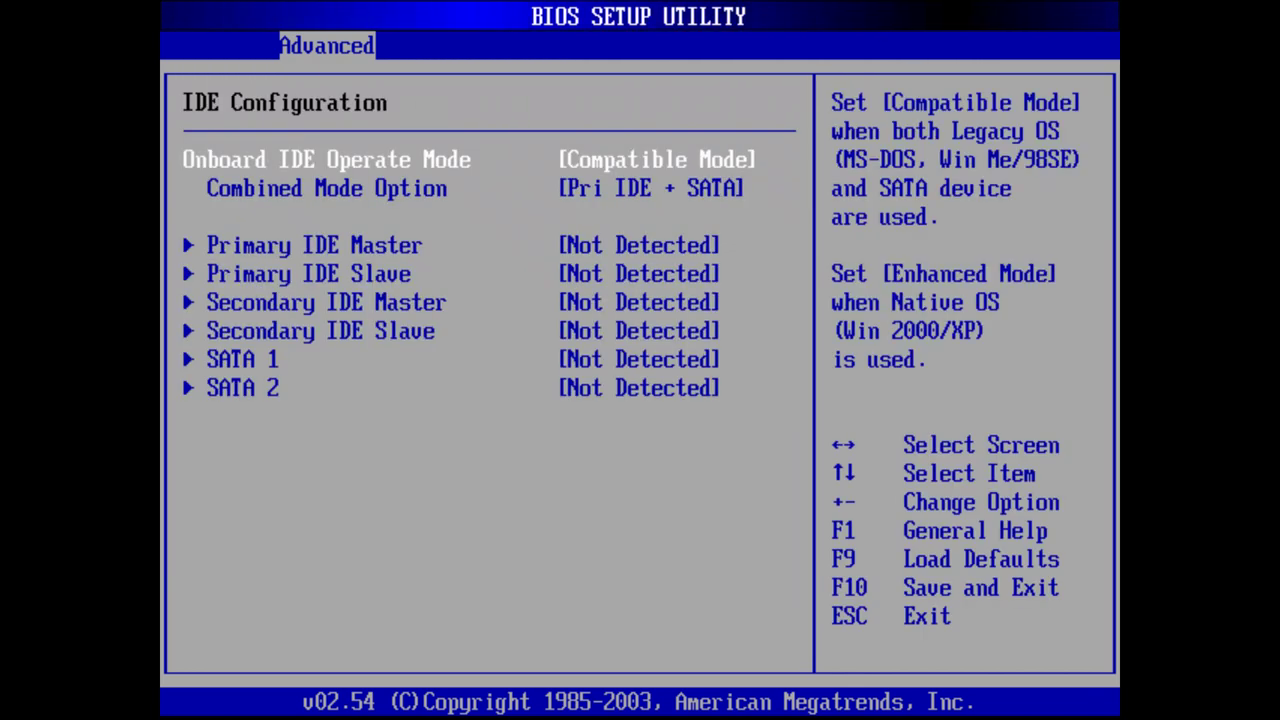
key(Down)
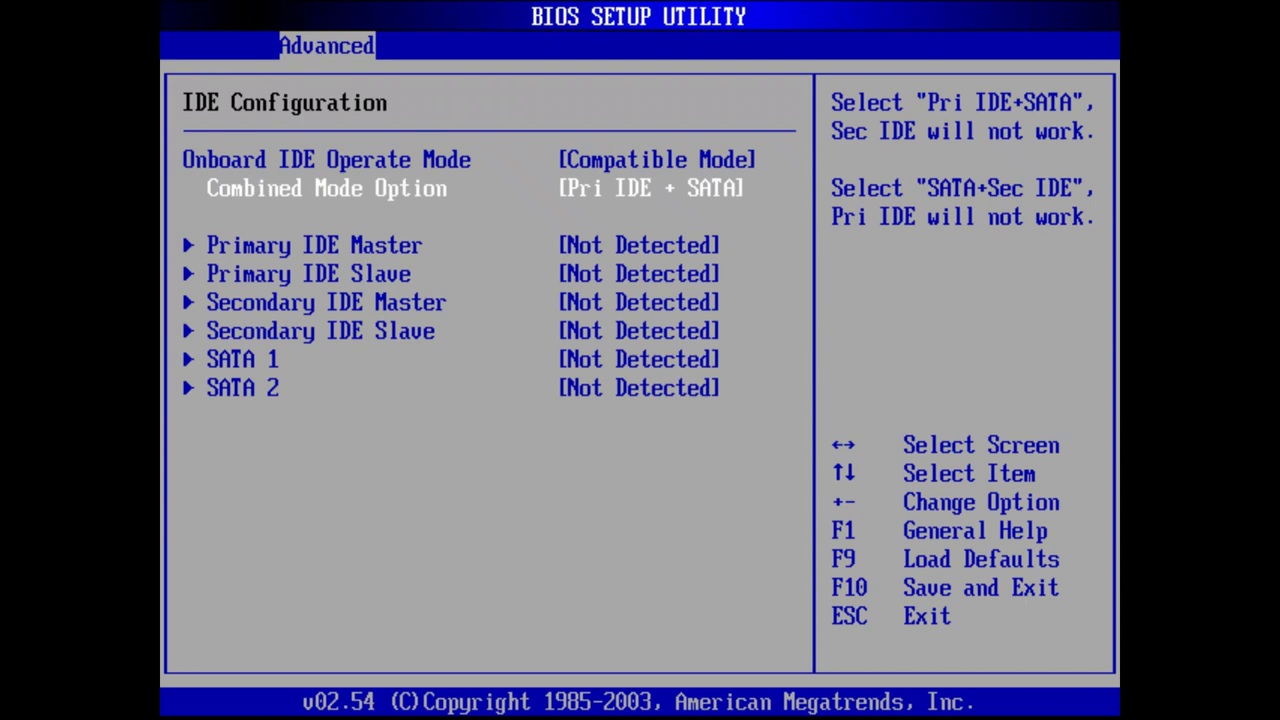
key(Return)
key(Down)
key(Return)
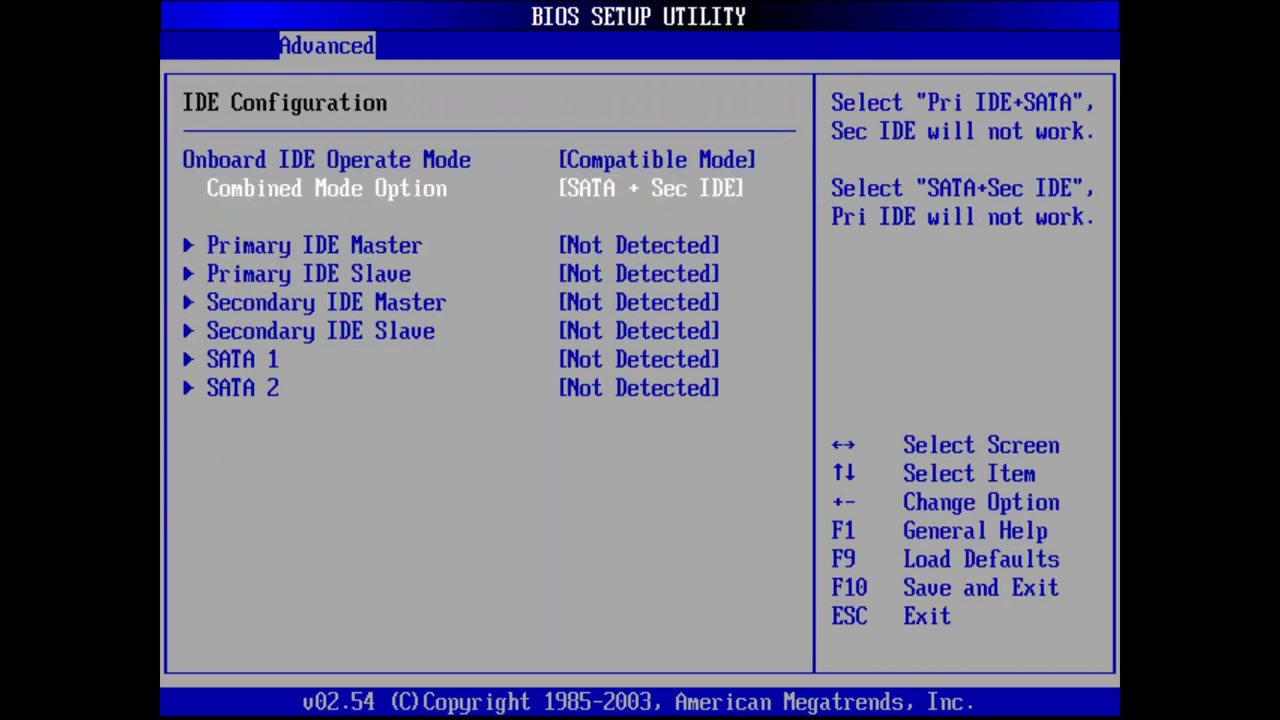
key(Down)
Step: Look over the PCIPnP and Floppy Configuration settings without changing them
key(Escape)
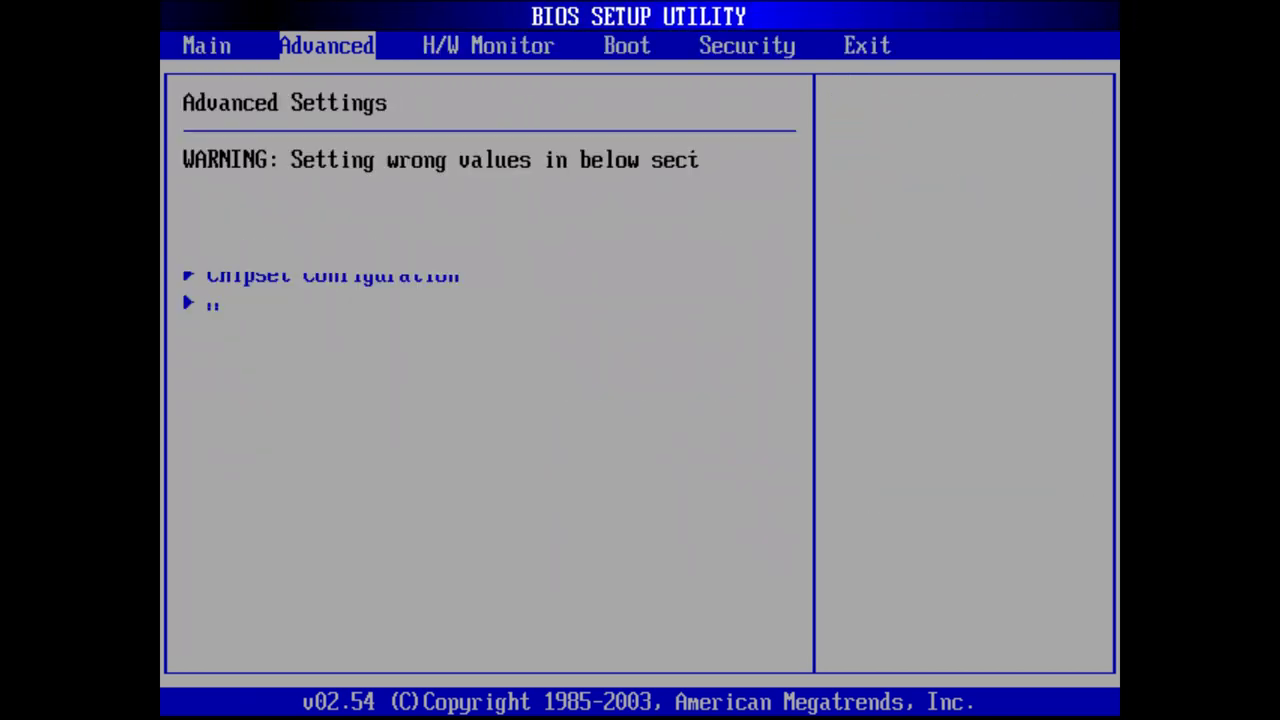
key(Down)
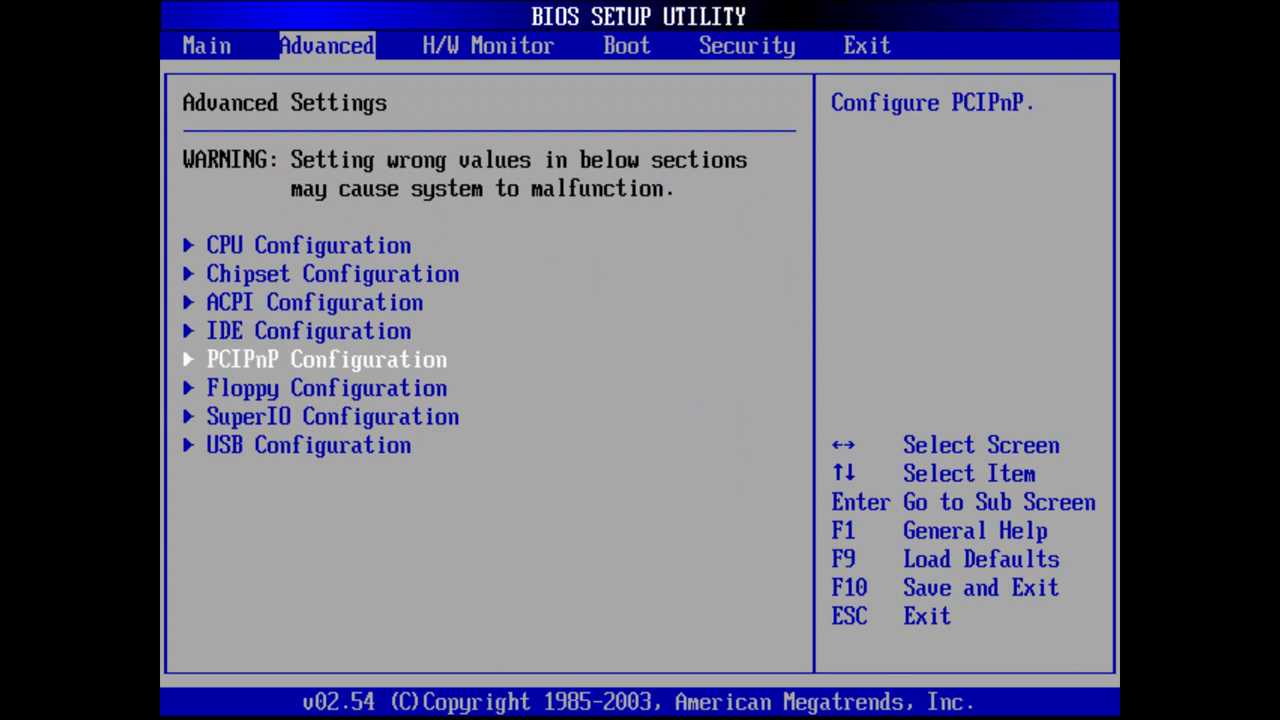
key(Return)
key(Down)
key(Up)
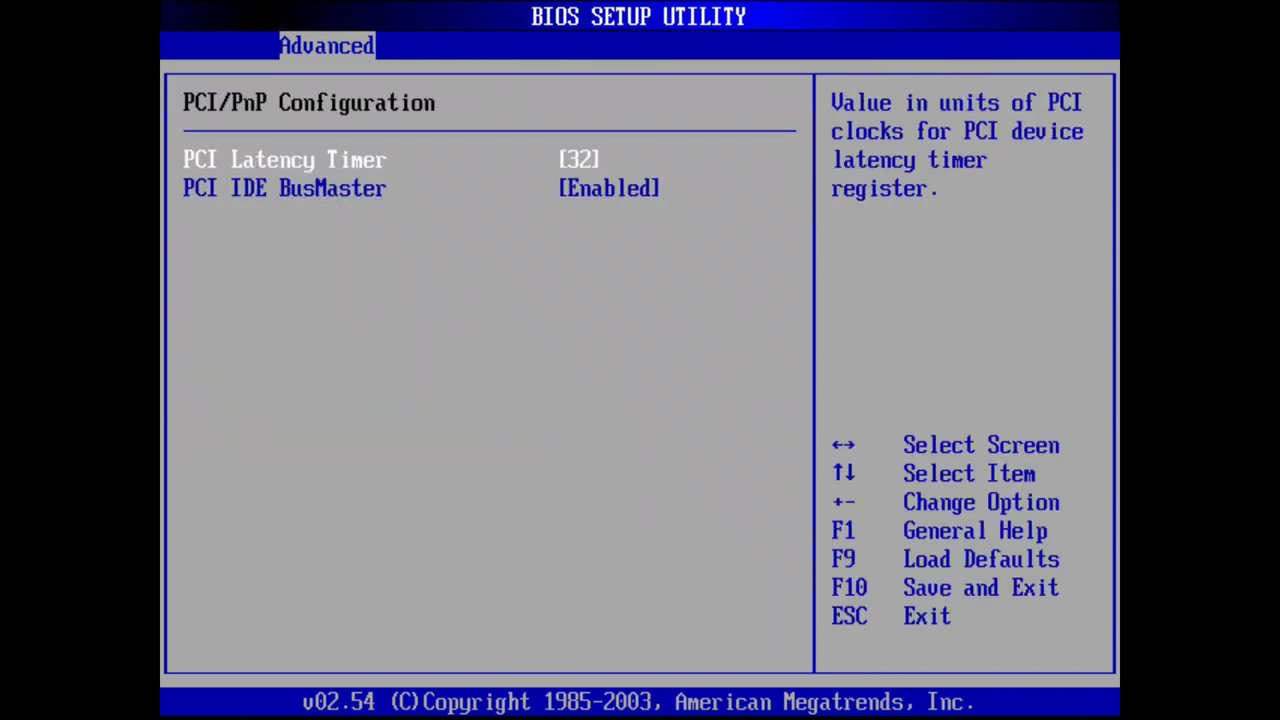
key(Escape)
key(Down)
key(Return)
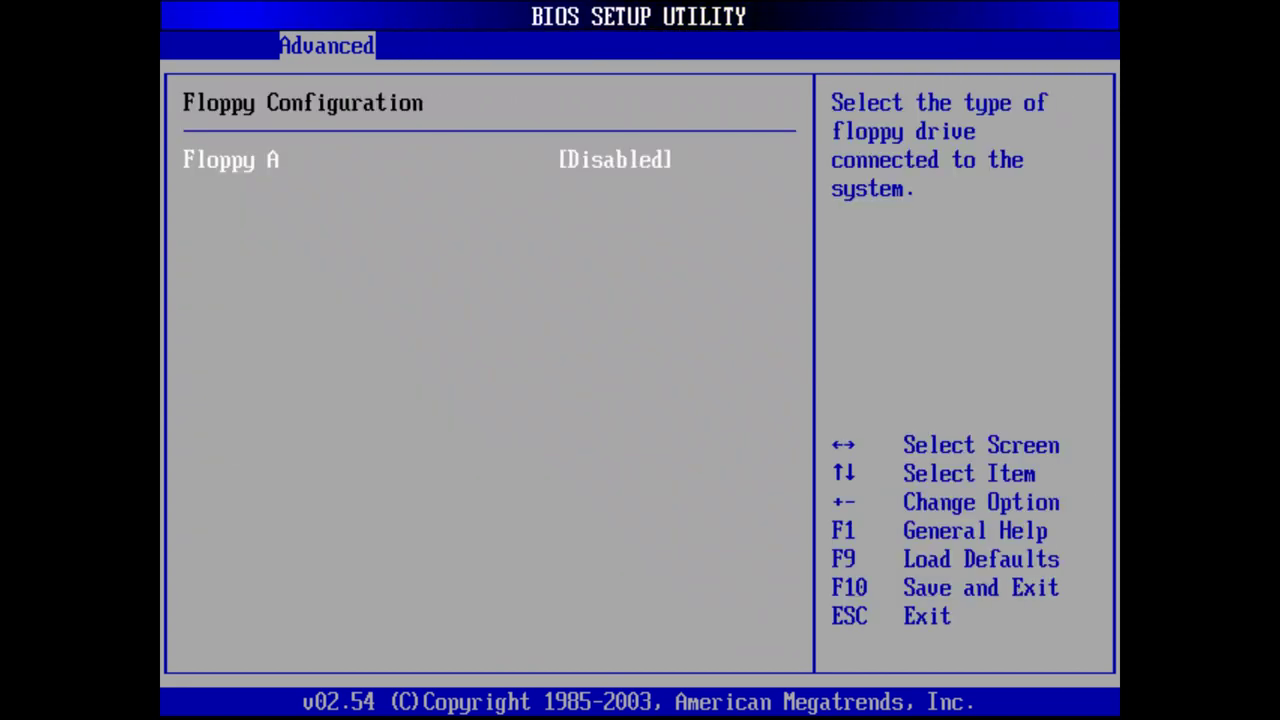
key(Escape)
Step: In SuperIO Configuration, set the Serial, Infrared and Parallel Port Addresses to Disabled
key(Down)
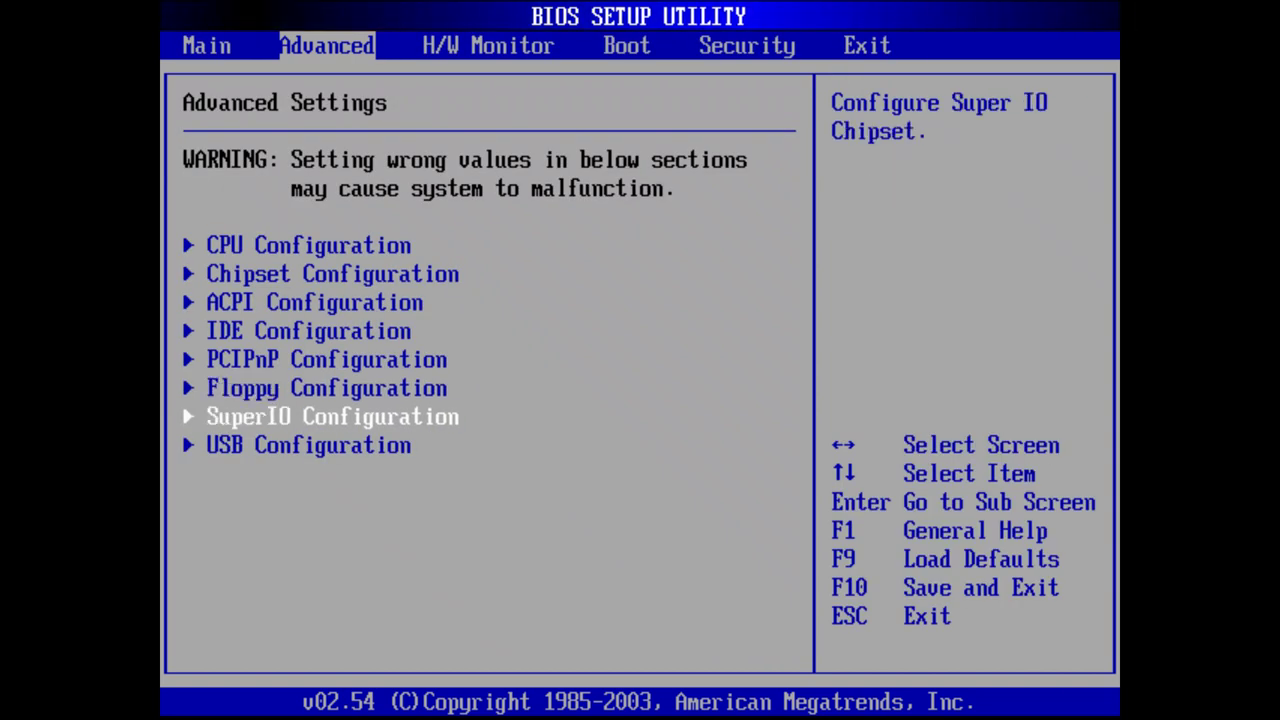
key(Return)
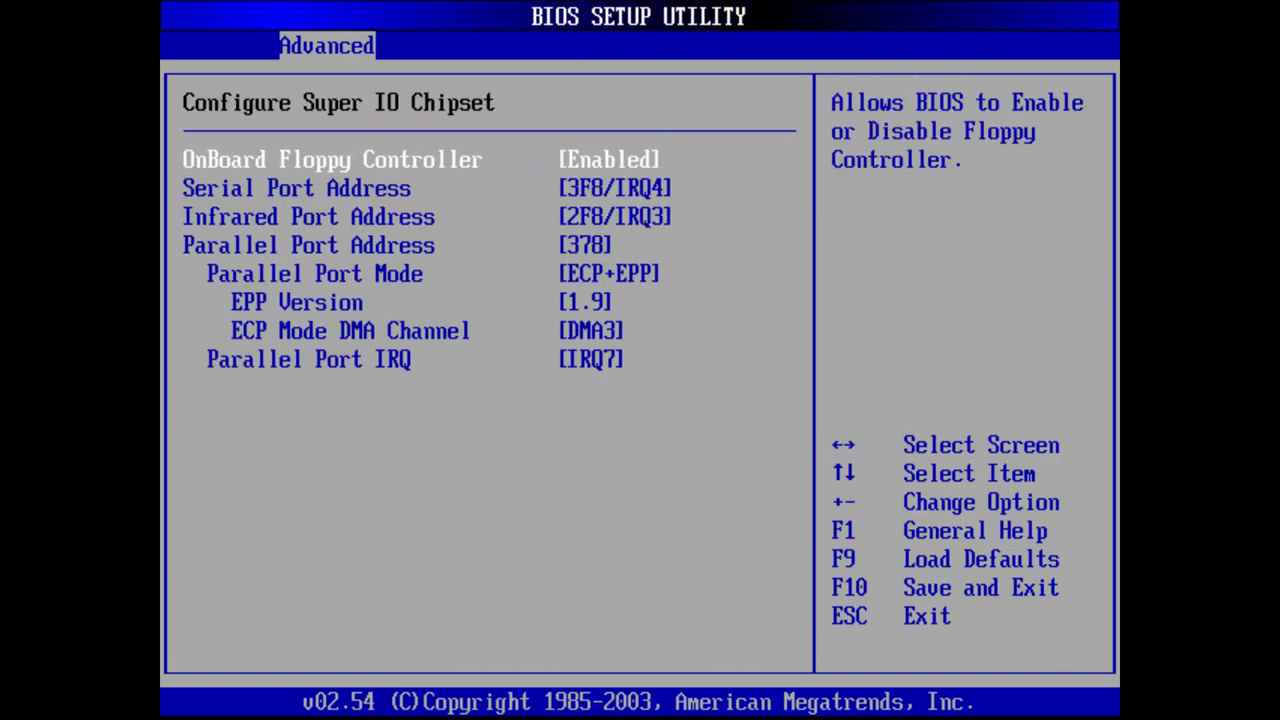
key(Down)
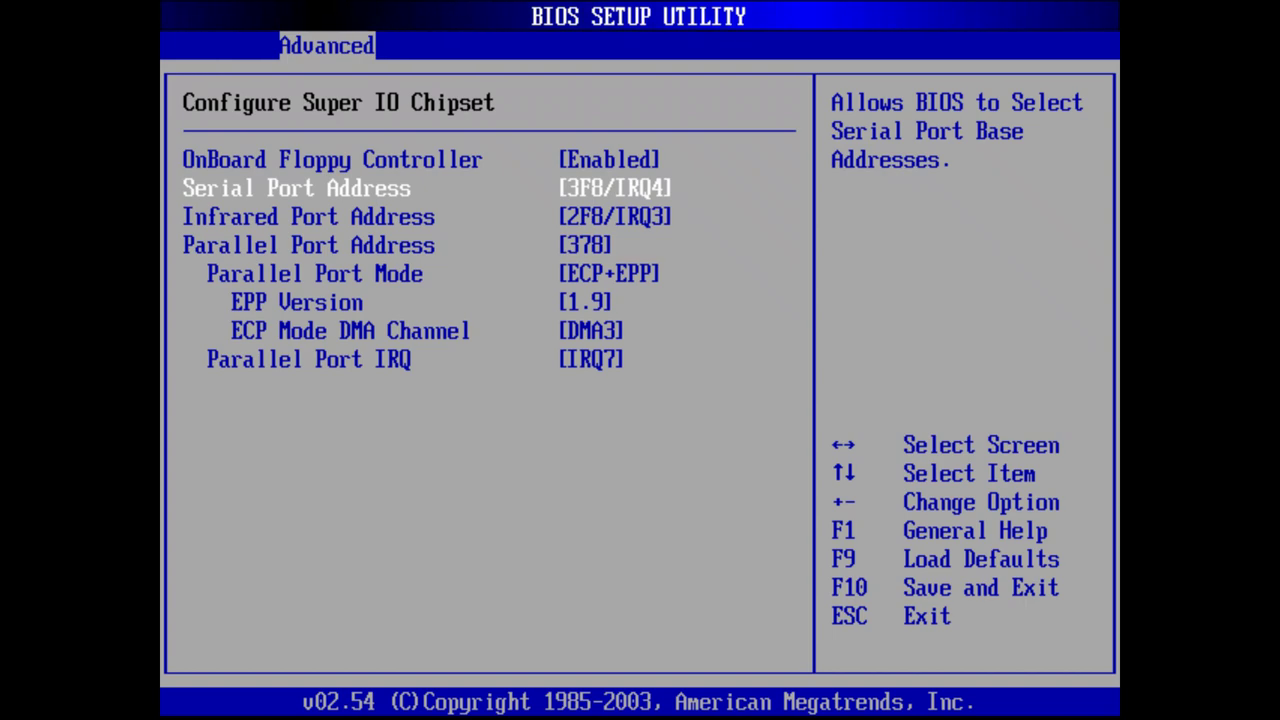
key(Return)
key(Up)
key(Return)
key(Down)
key(Return)
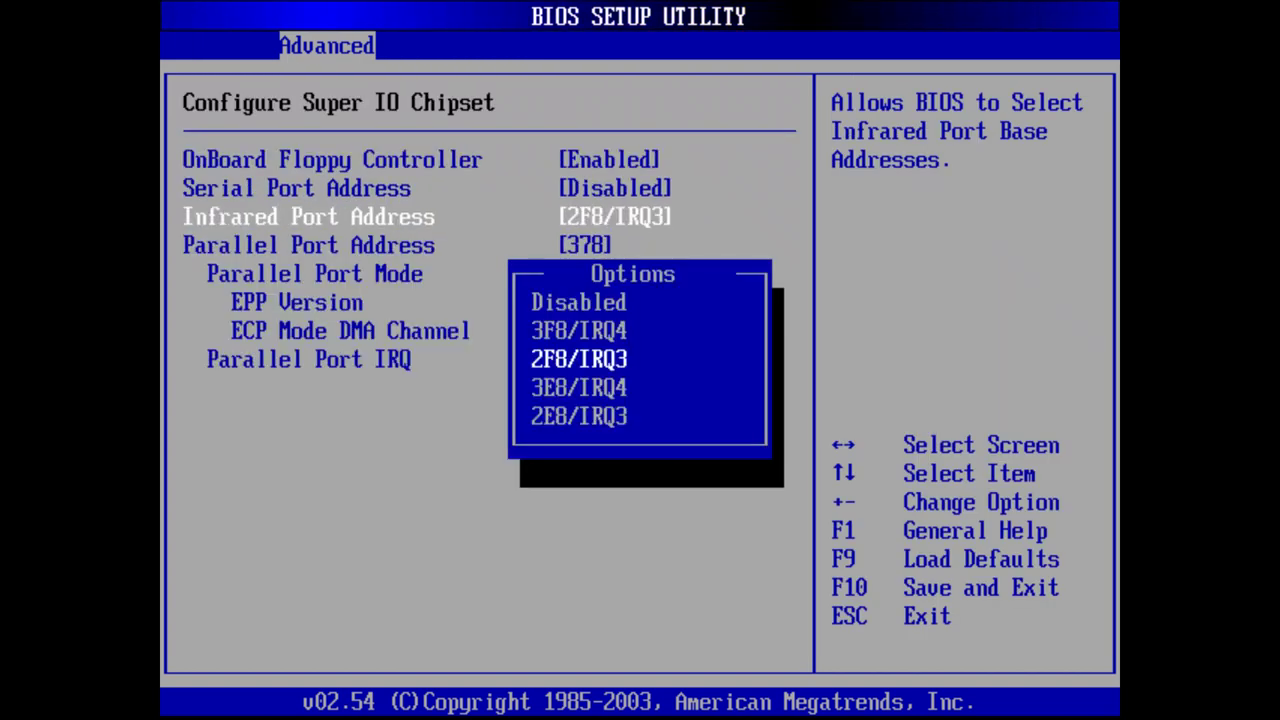
key(Up)
key(Up)
key(Return)
key(Down)
key(Return)
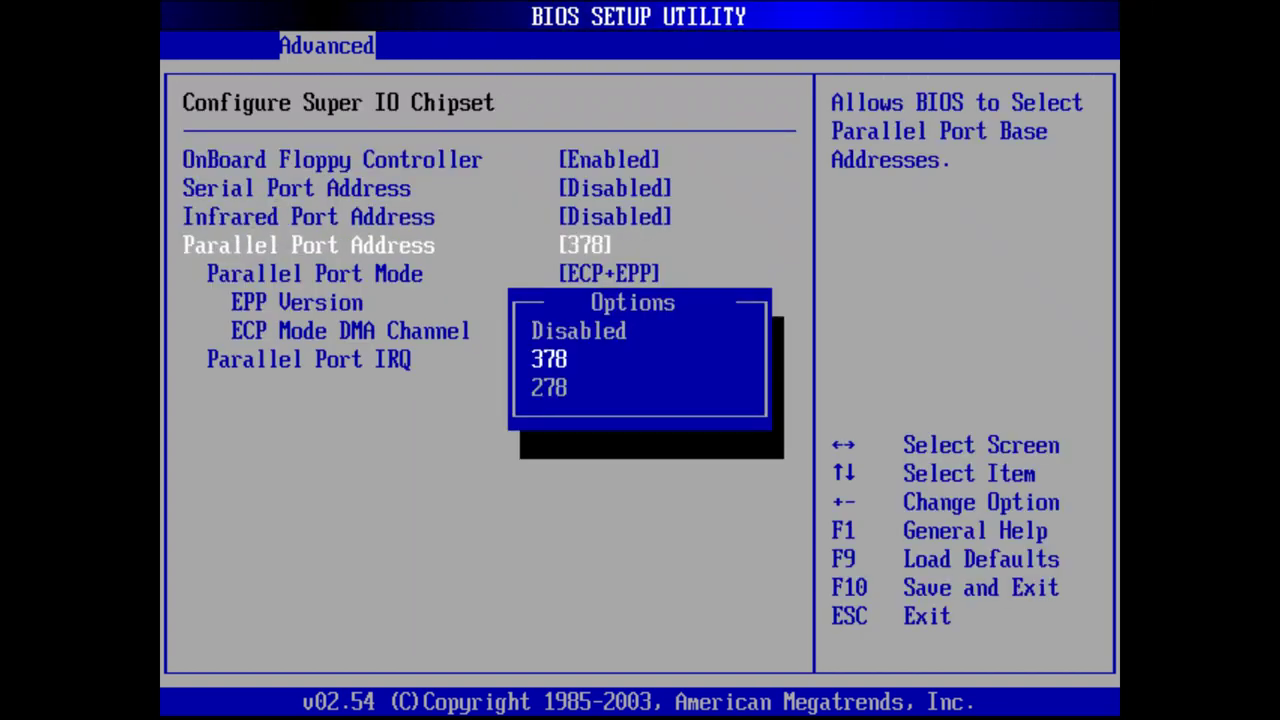
key(Up)
key(Return)
key(Escape)
Step: Set Legacy USB Support to Enabled in USB Configuration, then move to the H/W Monitor page
key(Down)
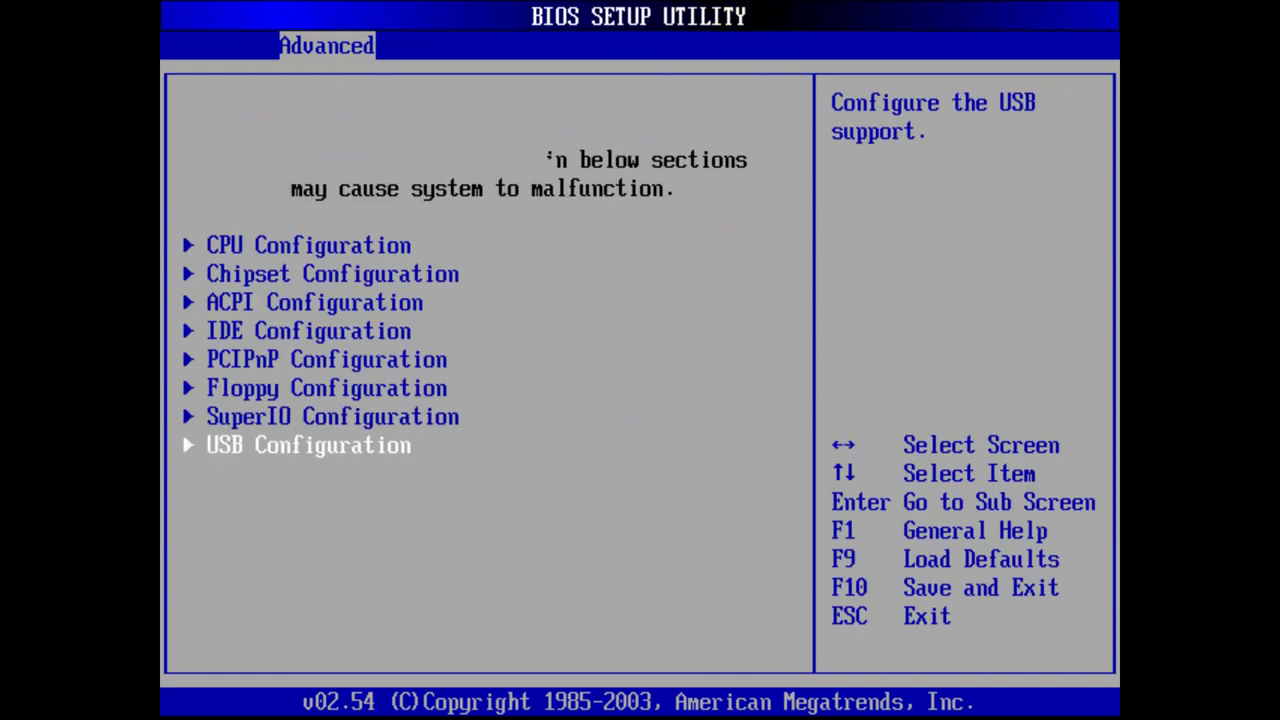
key(Return)
key(Down)
key(Down)
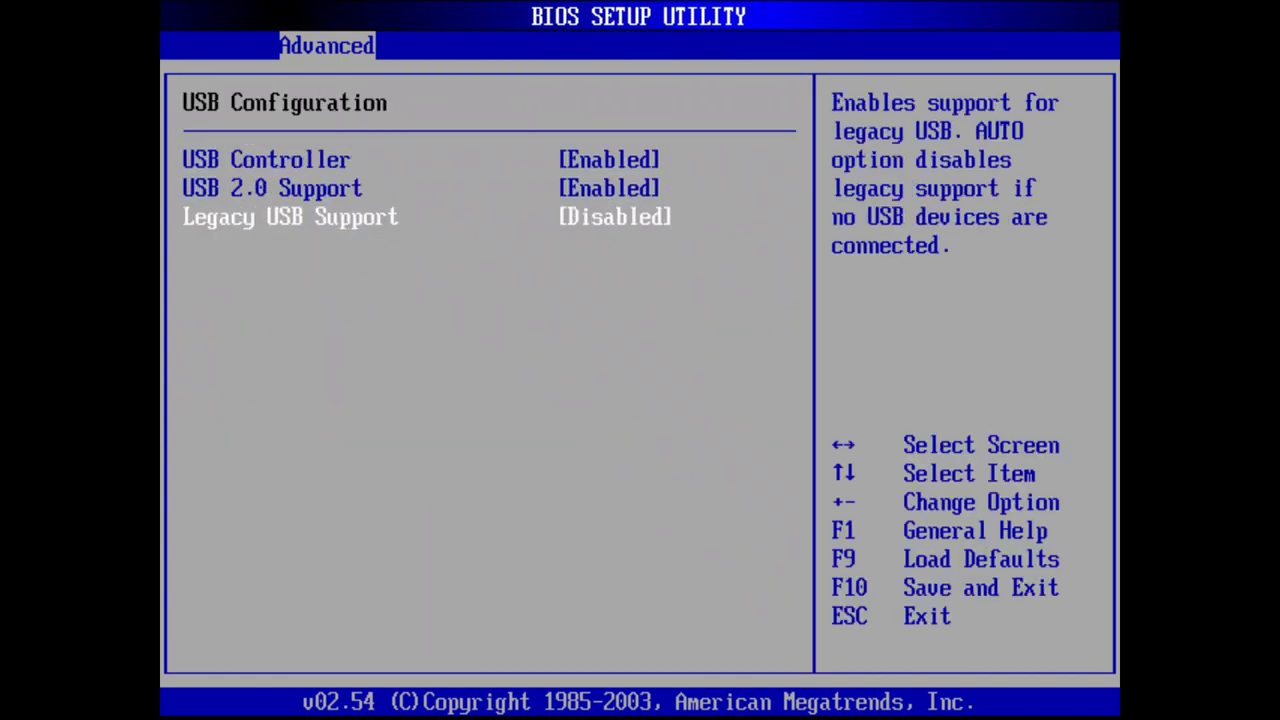
key(Return)
key(Down)
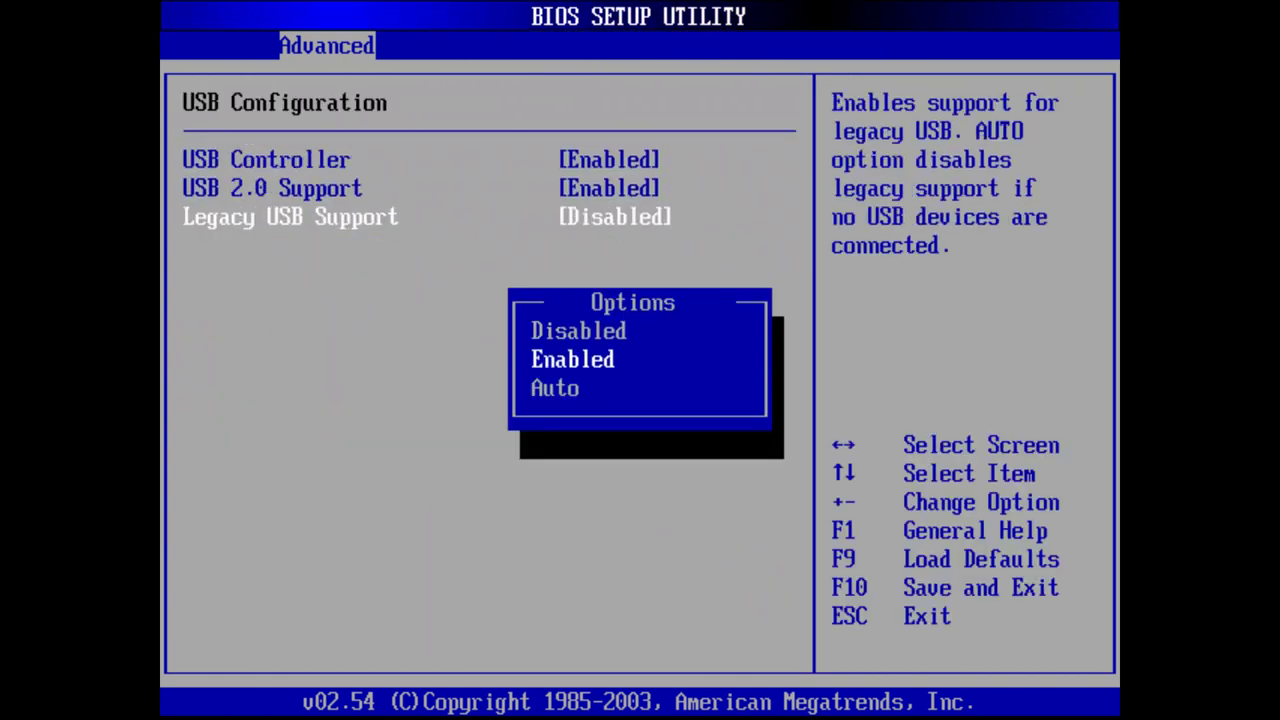
key(Return)
key(Up)
key(Up)
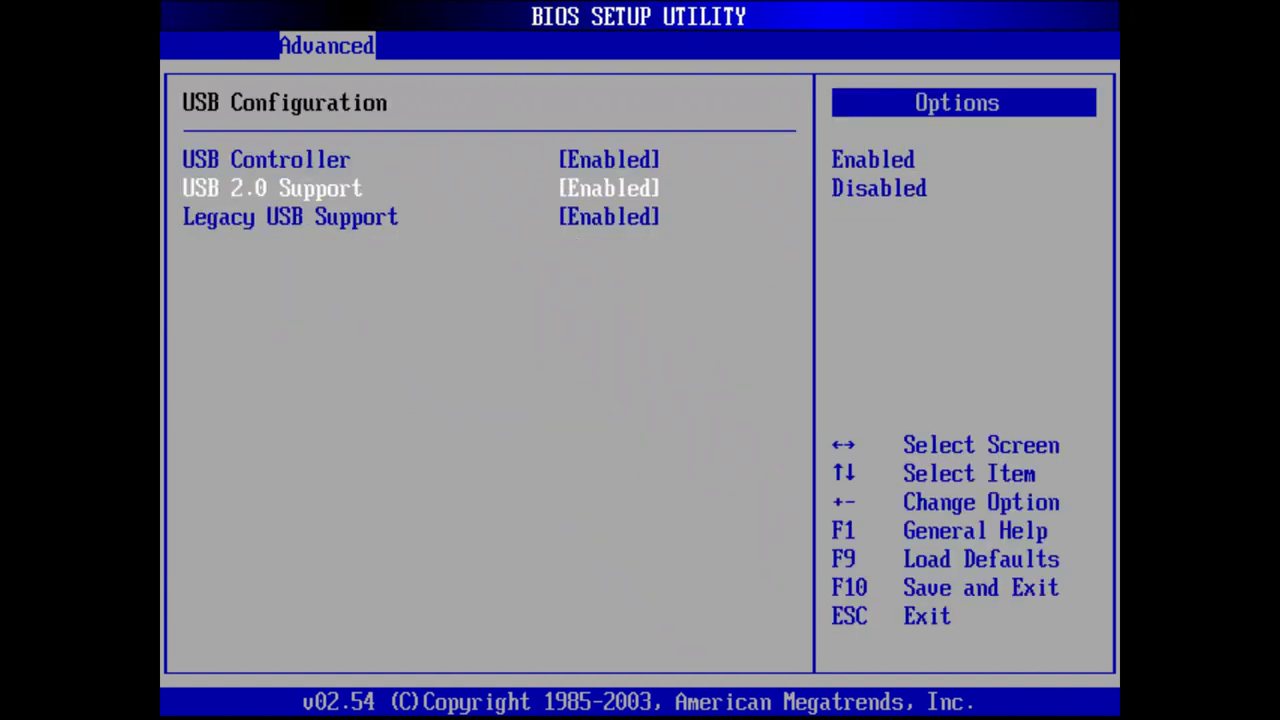
key(Escape)
key(Right)
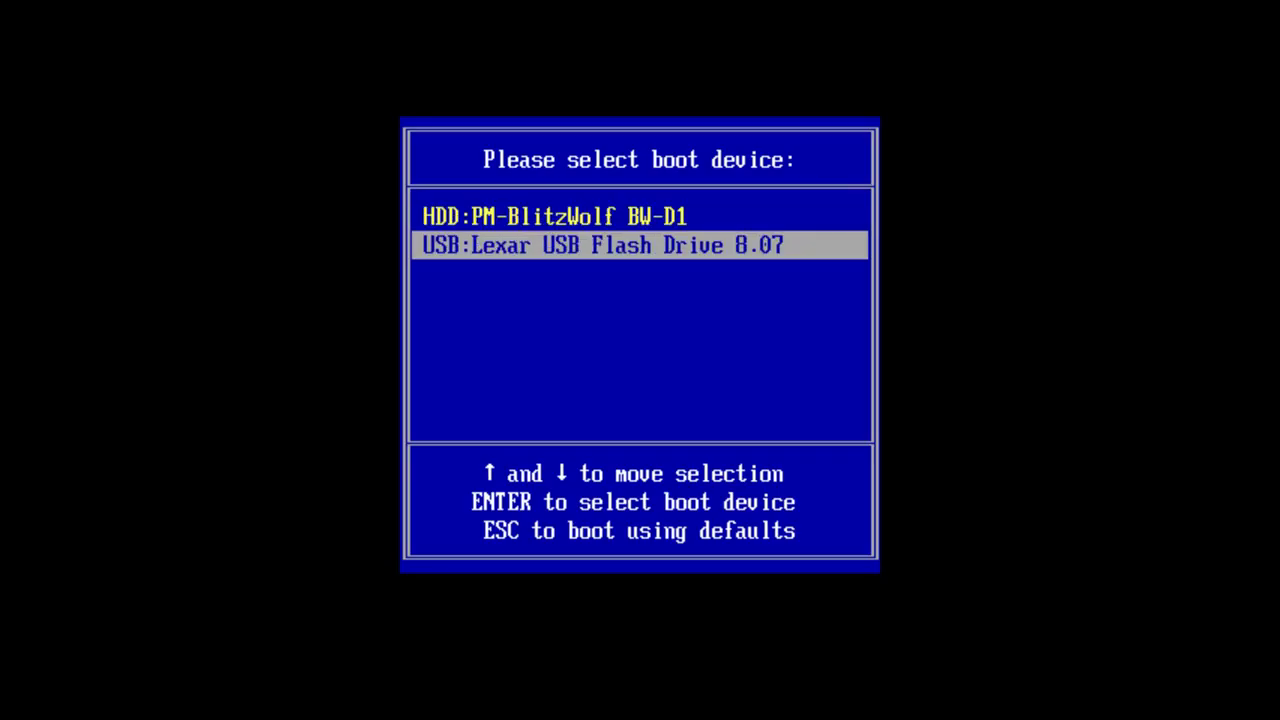
Step: Boot from USB:Lexar USB Flash Drive 8.07 in the boot device menu
key(Return)
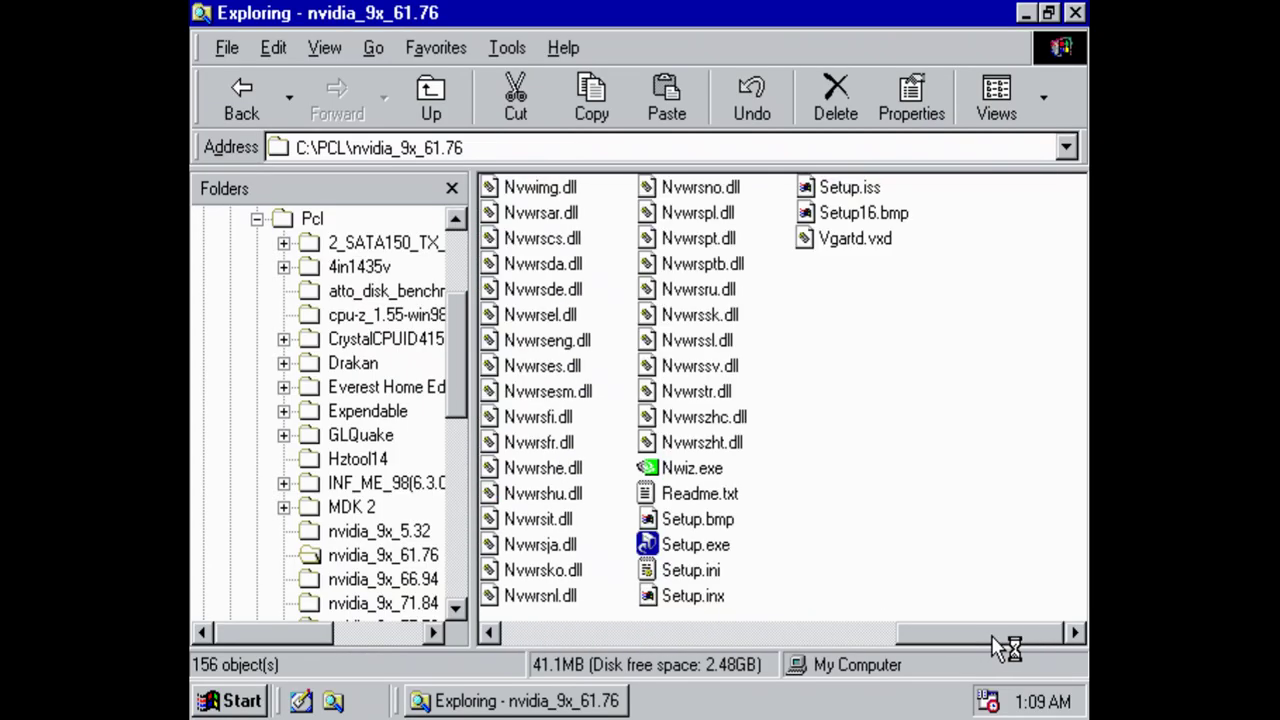
Step: Run Setup.exe from C:\PCL\nvidia_9x_61.76 and complete the NVIDIA 61.76 driver installation
double_click(665, 545)
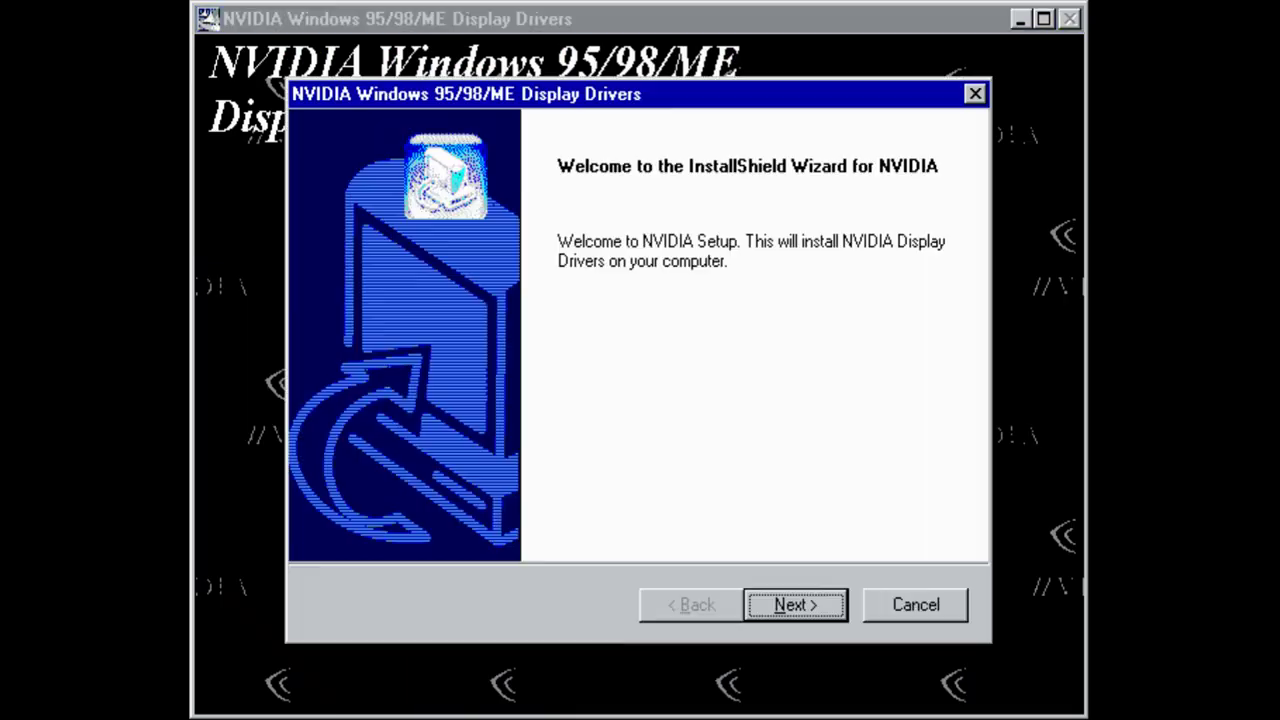
click(775, 600)
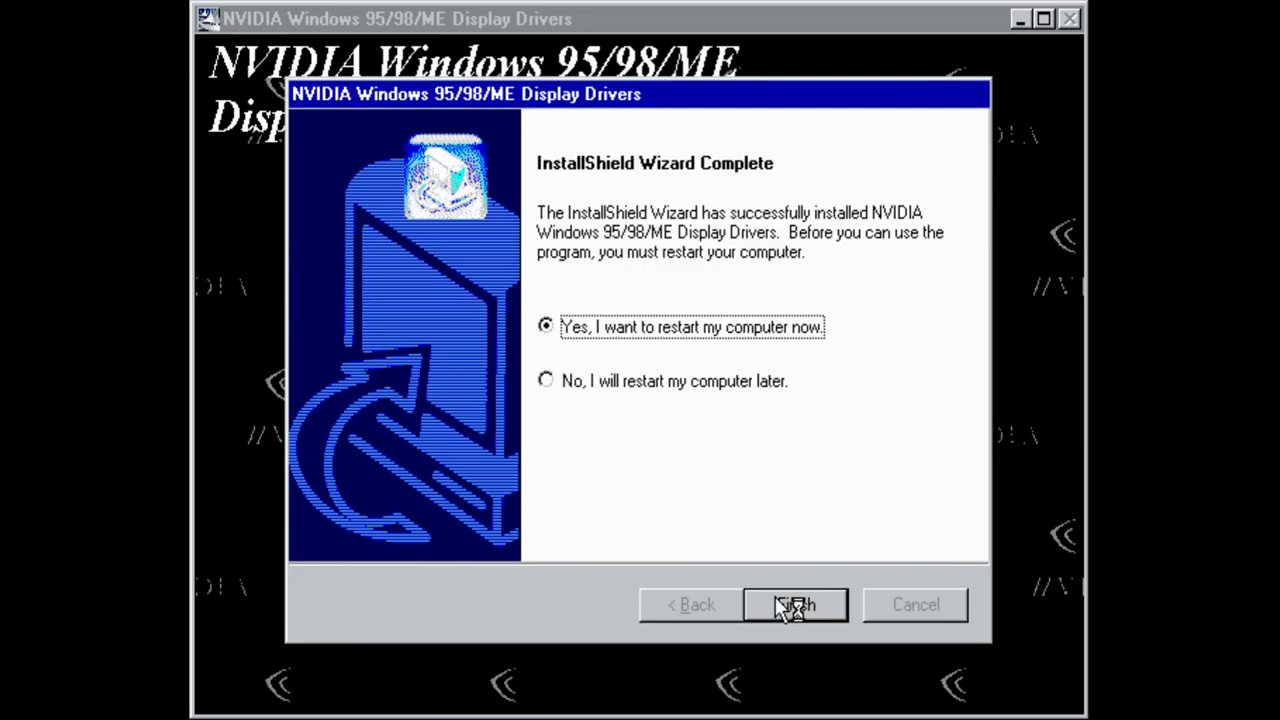
click(796, 603)
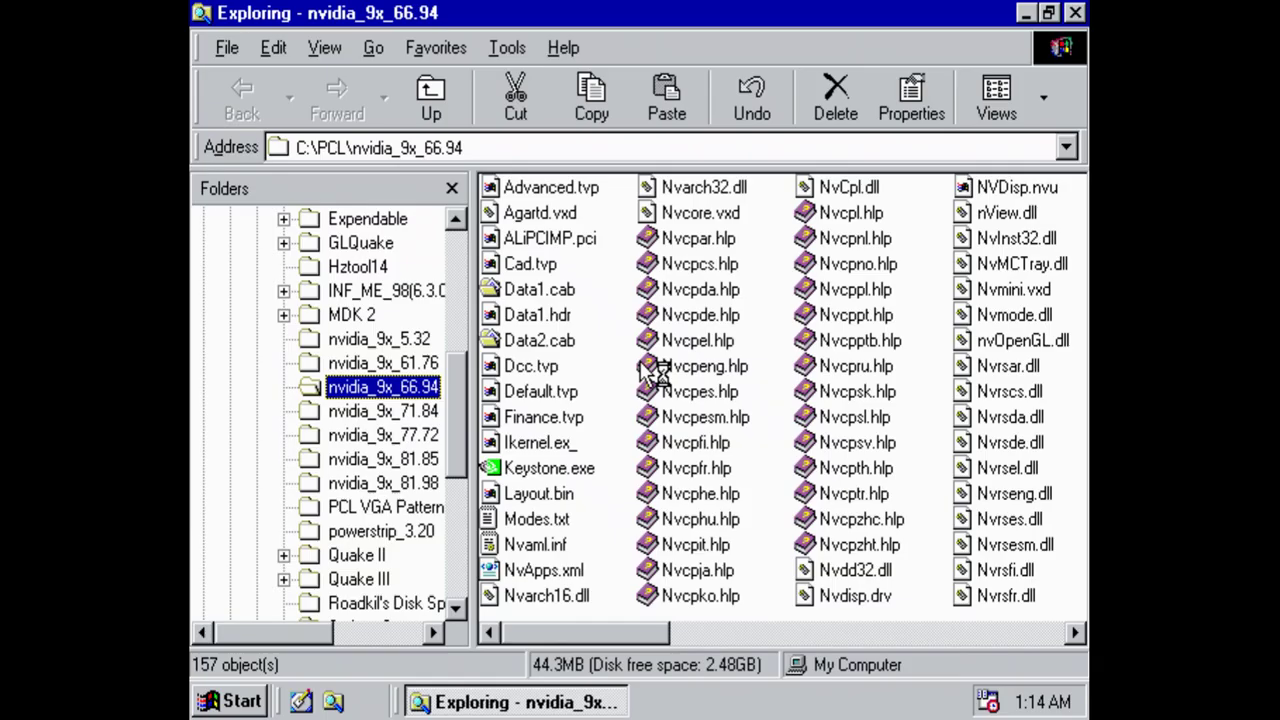
Step: Launch Setup.exe in nvidia_9x_66.94 and start installing the NVIDIA 66.94 display drivers
click(997, 633)
click(997, 632)
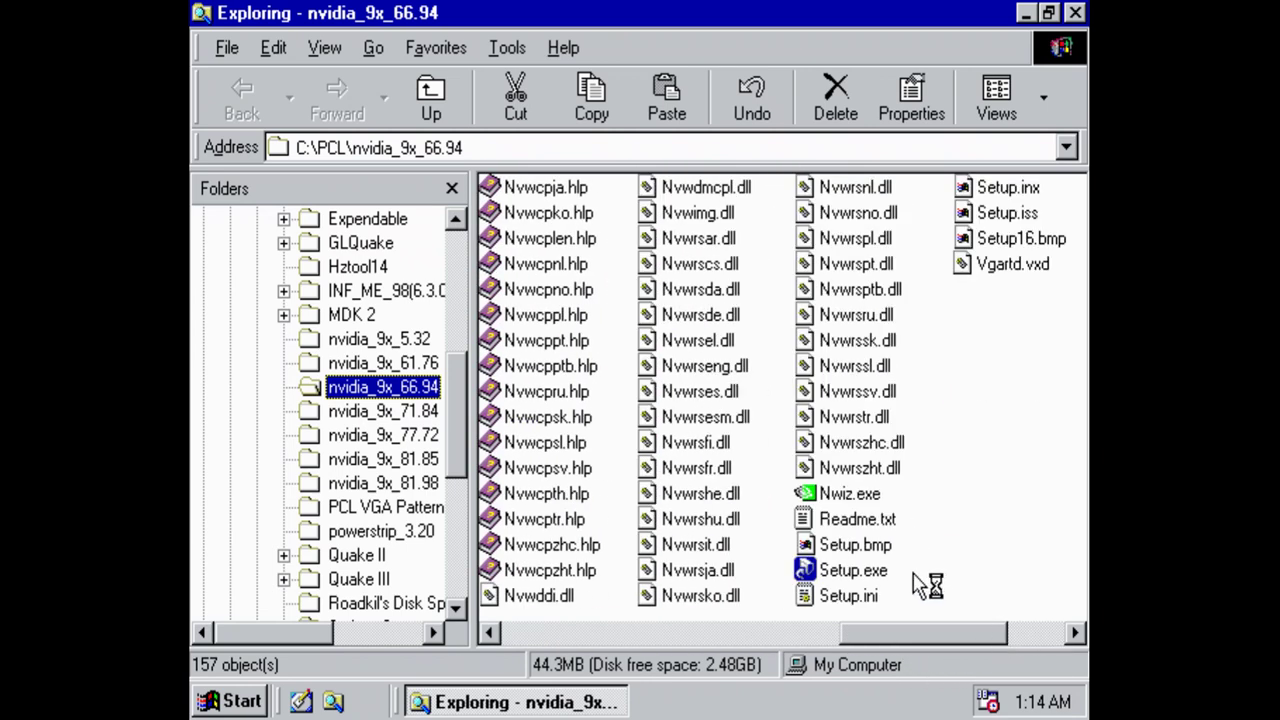
click(868, 572)
double_click(862, 568)
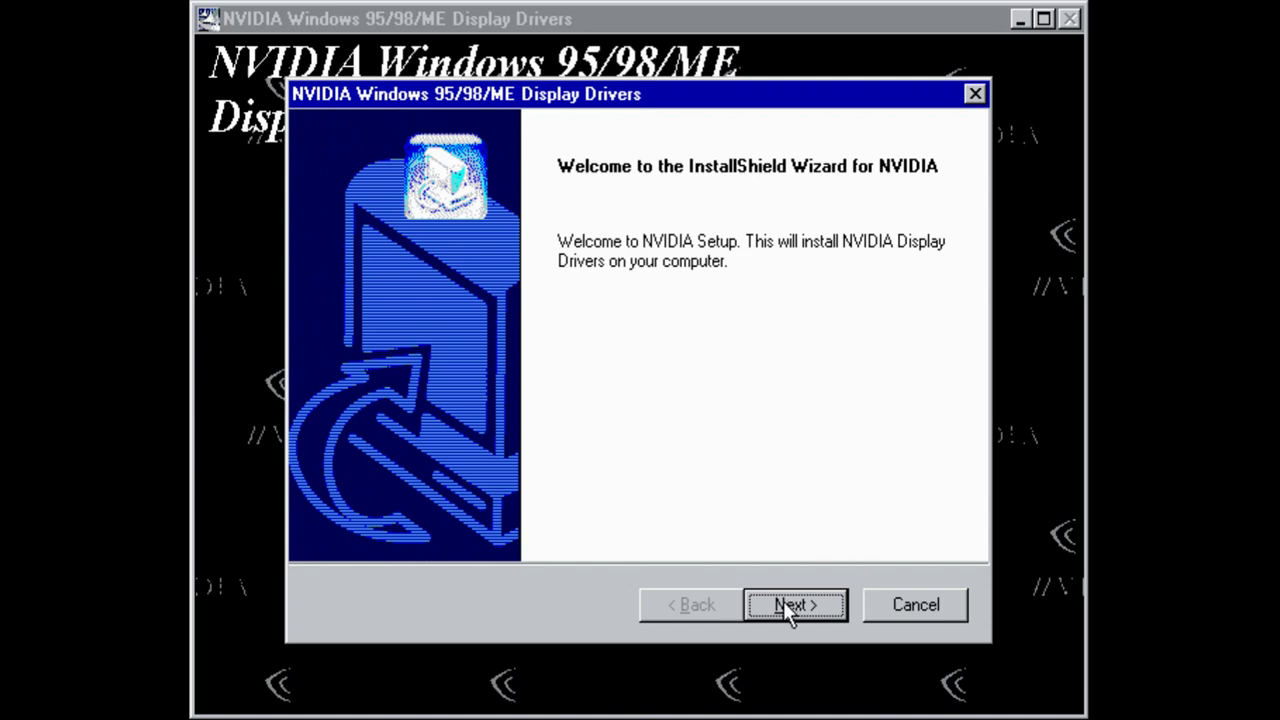
click(785, 602)
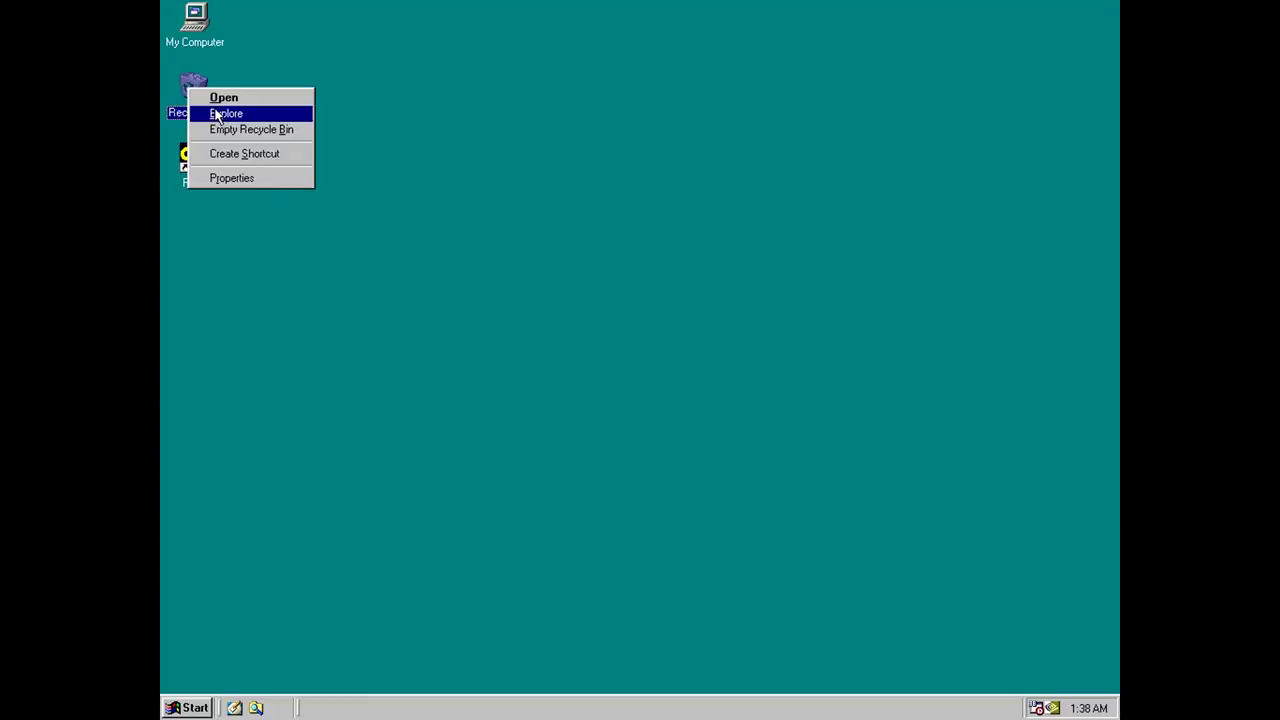
Step: Empty the Recycle Bin, bringing up the GlideDrv.dll delete confirmation
click(225, 130)
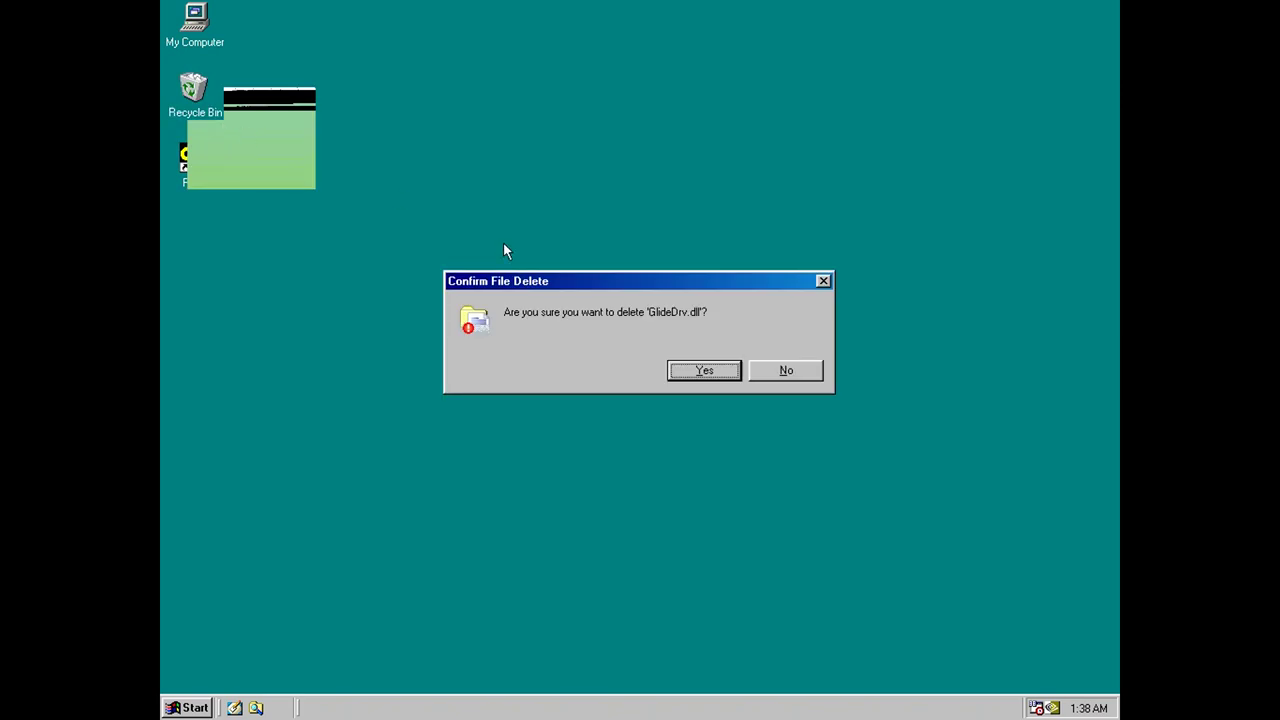
Step: Permanently delete GlideDrv.dll, then raise the Windows 98 display from 1024x768 to 1600x1200
click(703, 371)
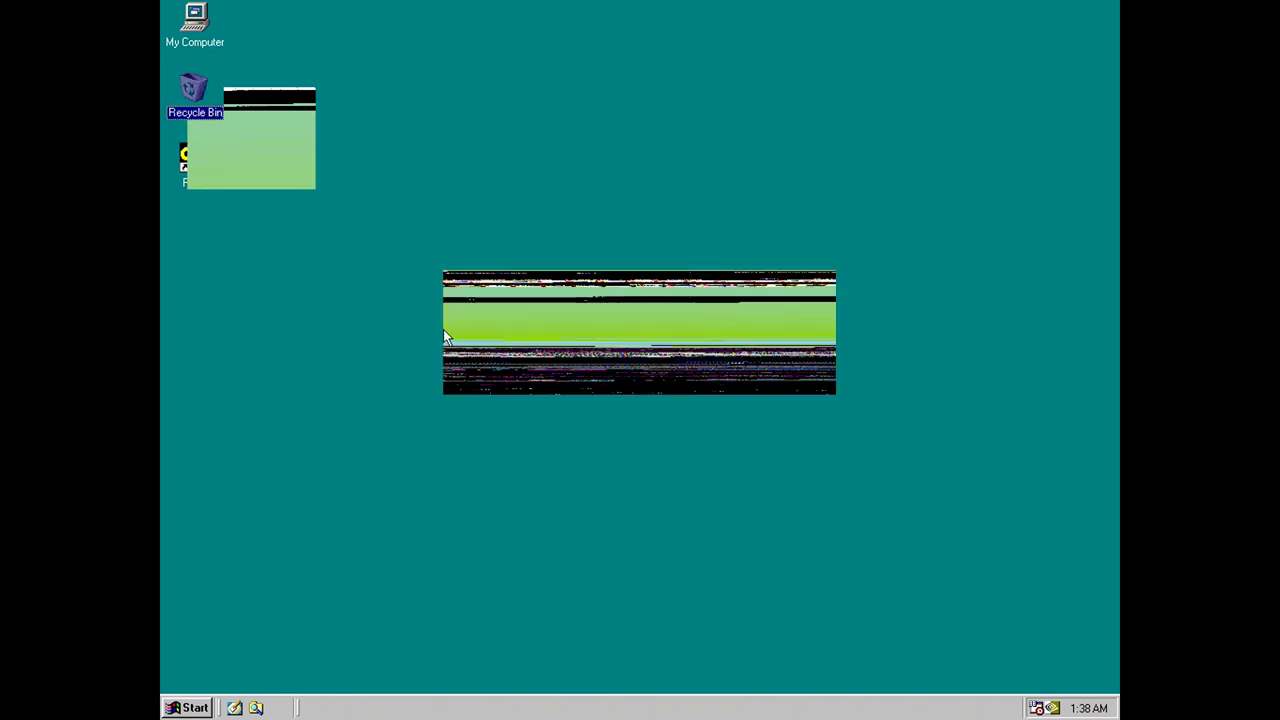
right_click(383, 549)
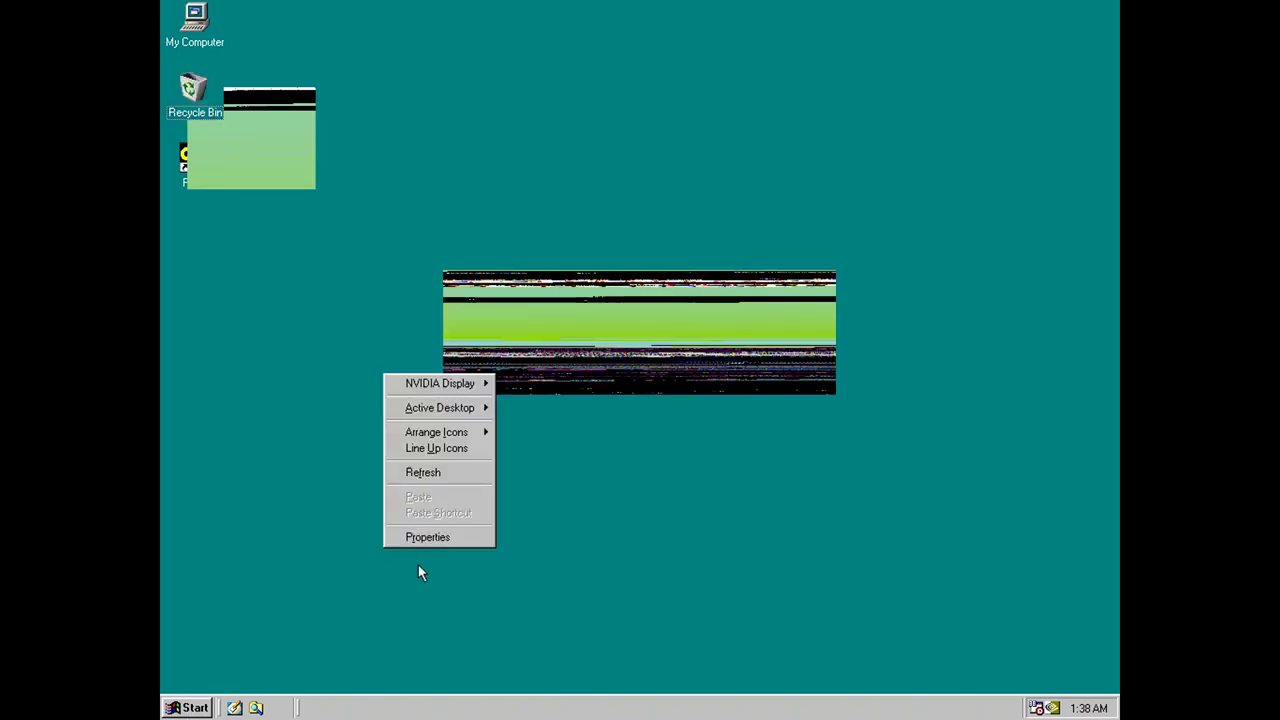
click(429, 539)
click(624, 184)
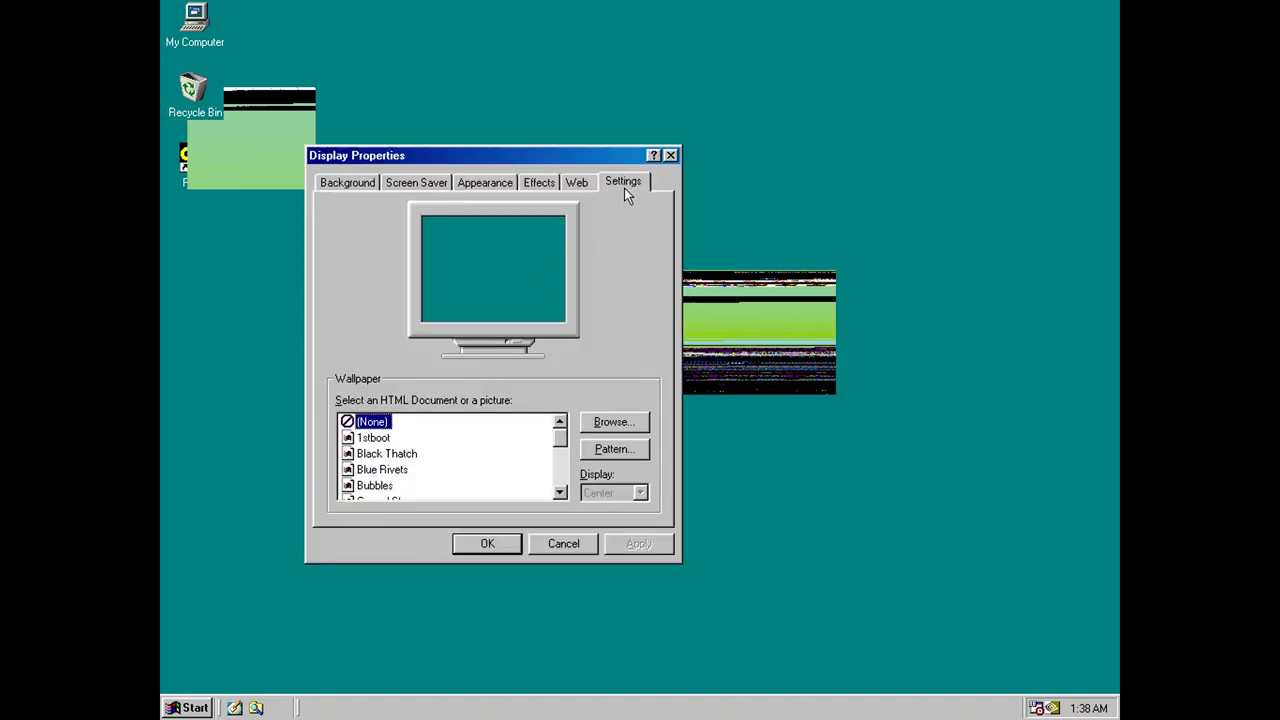
drag(563, 450, 613, 458)
click(484, 545)
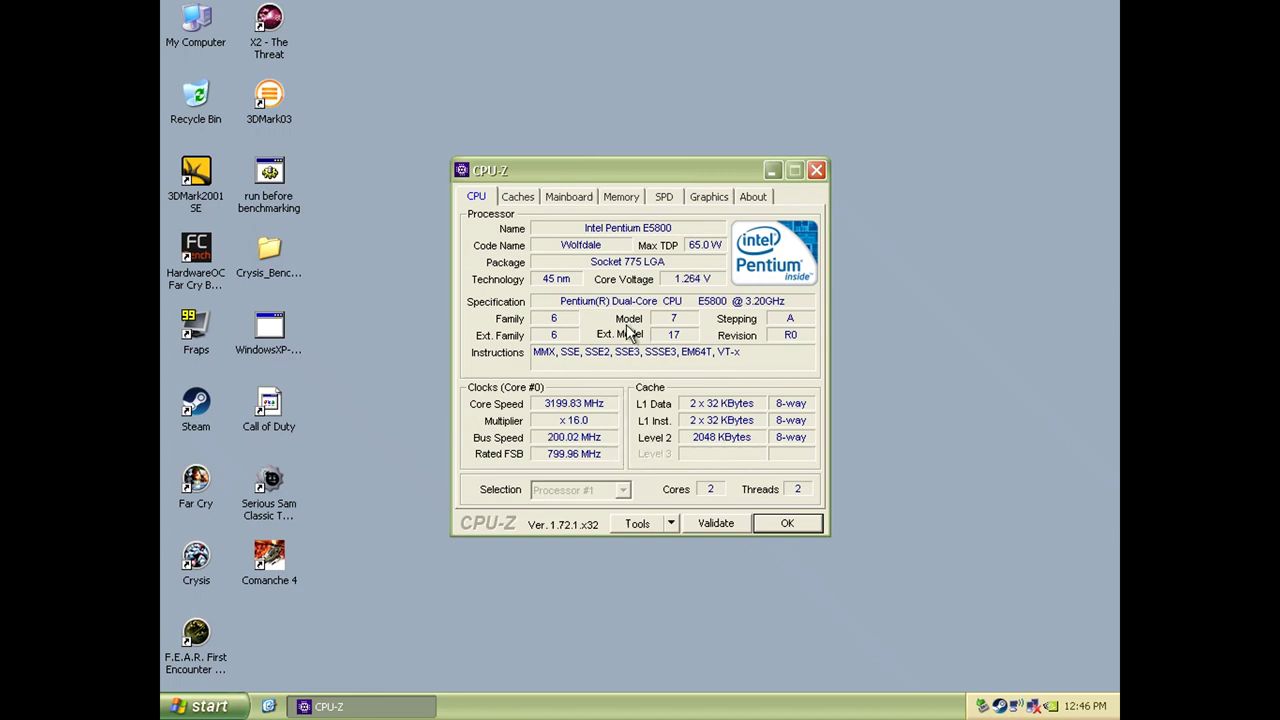
Step: Check CPU-Z's Caches and Mainboard pages, ending on Memory: 2 GB dual-channel DDR, timings 3.0-3-3-8
click(518, 197)
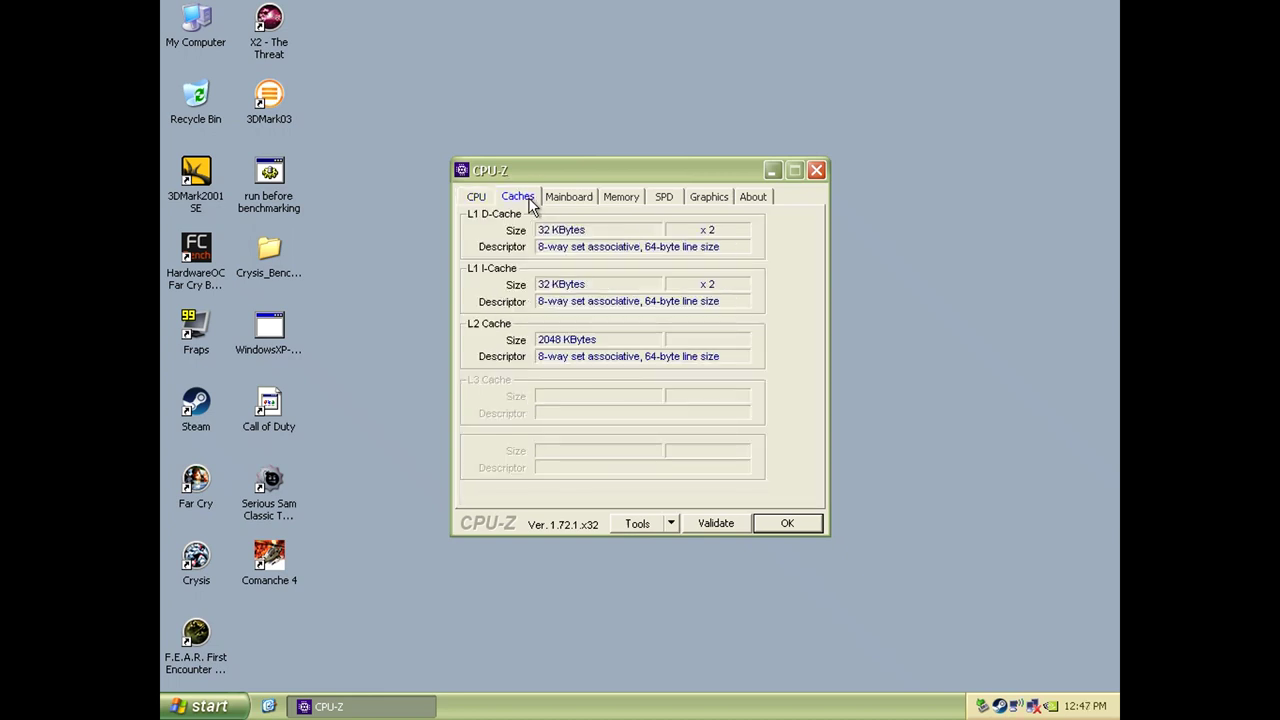
click(569, 205)
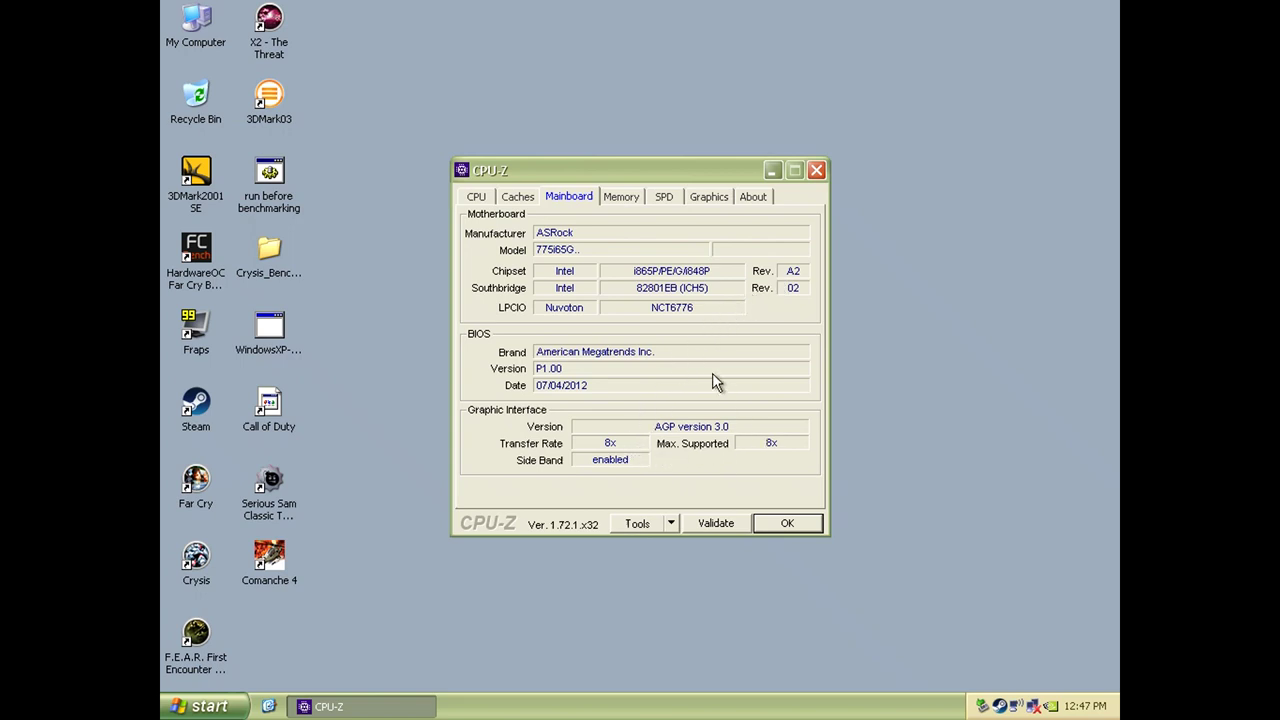
click(629, 203)
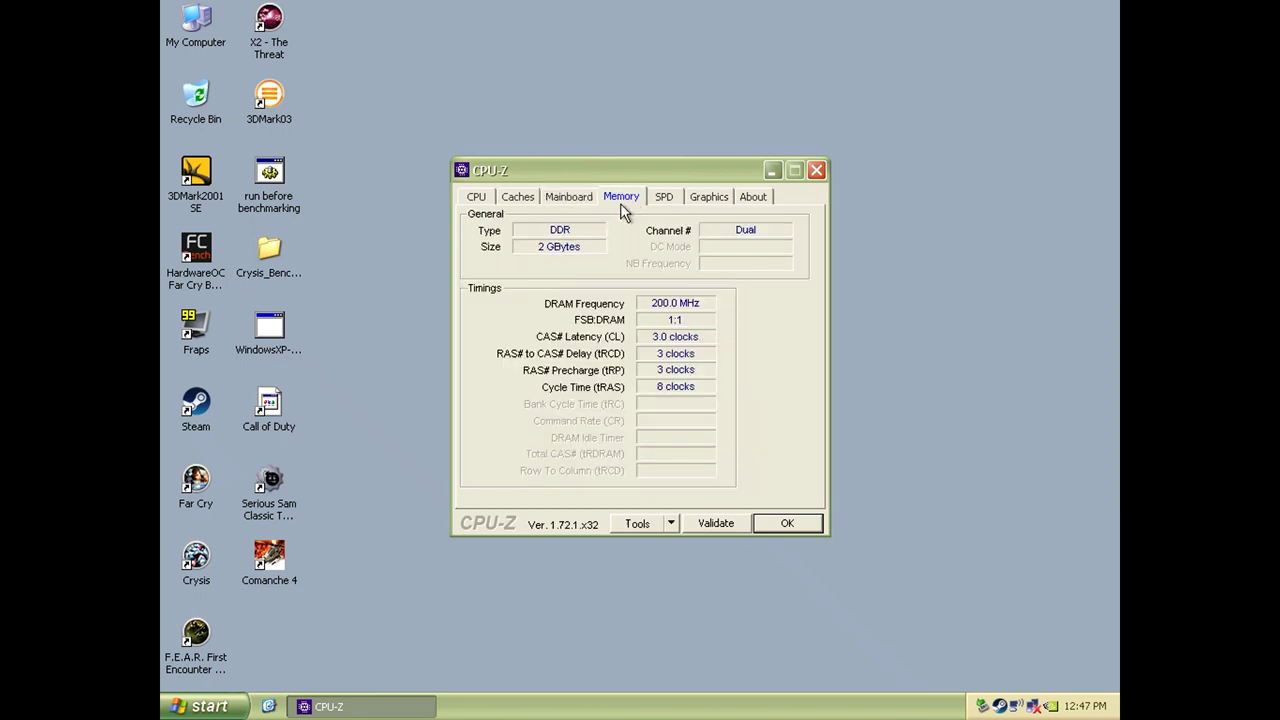